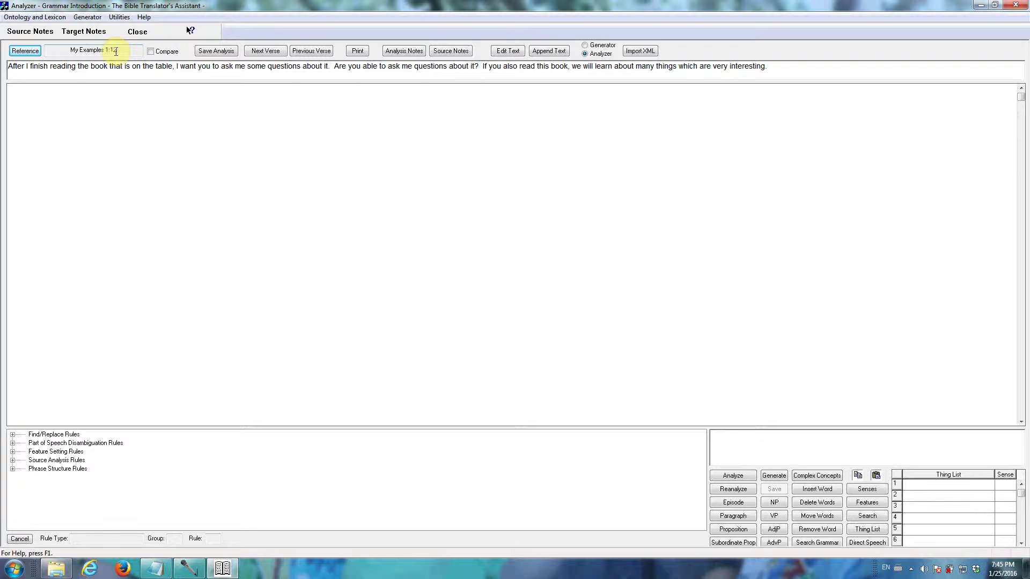
pyautogui.click(26, 51)
pyautogui.click(490, 265)
pyautogui.click(488, 283)
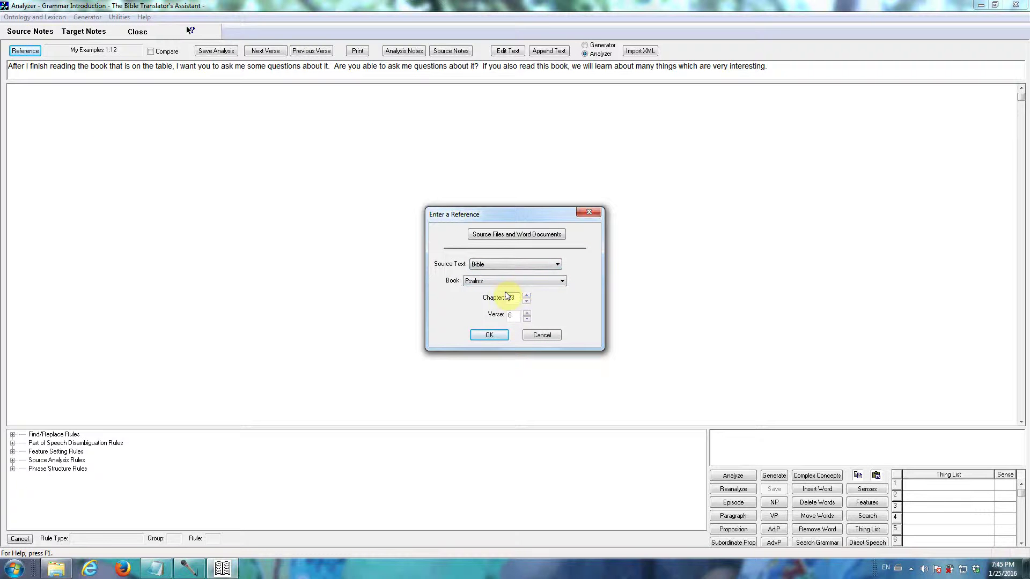
pyautogui.click(537, 335)
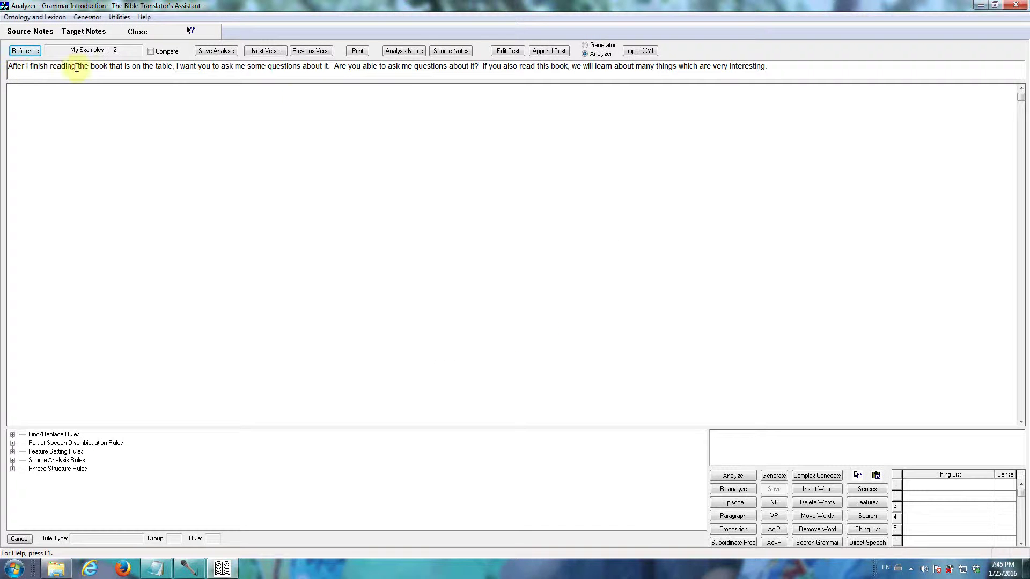
# Step: Open the verse text for editing, run the text check, and mark "finish" as an auxiliary verb that needs no sense
pyautogui.click(508, 50)
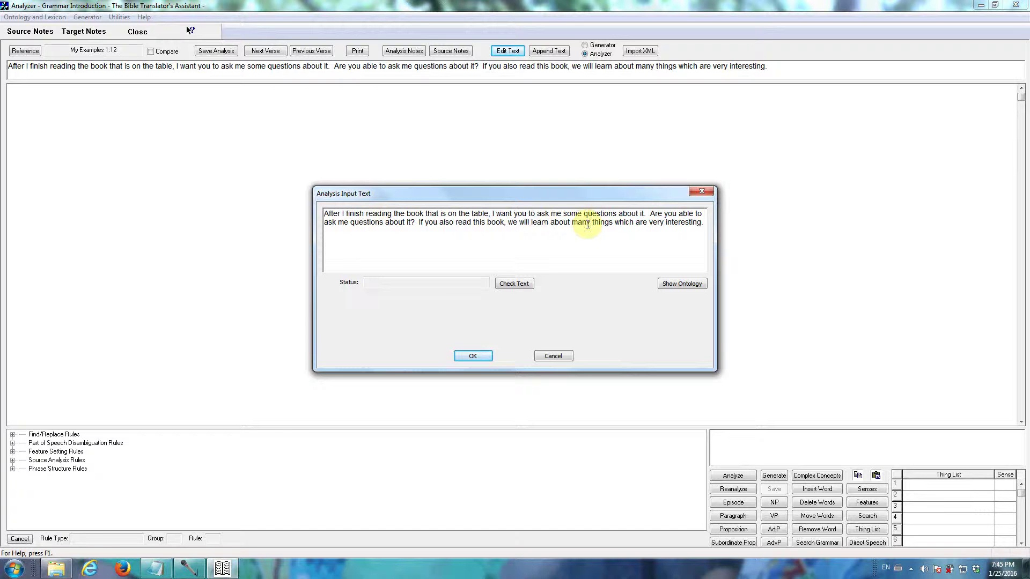
pyautogui.click(517, 285)
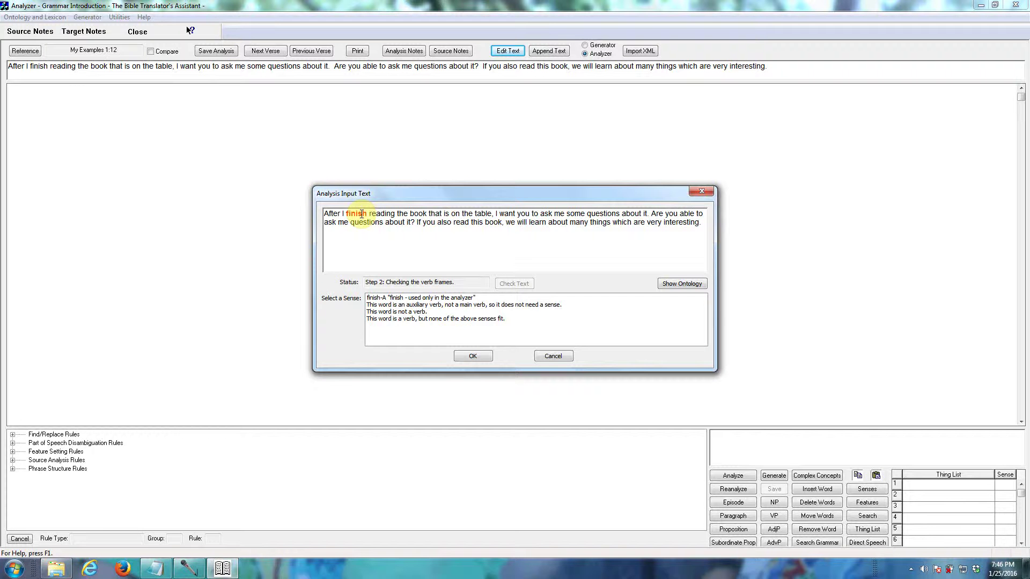
pyautogui.click(420, 299)
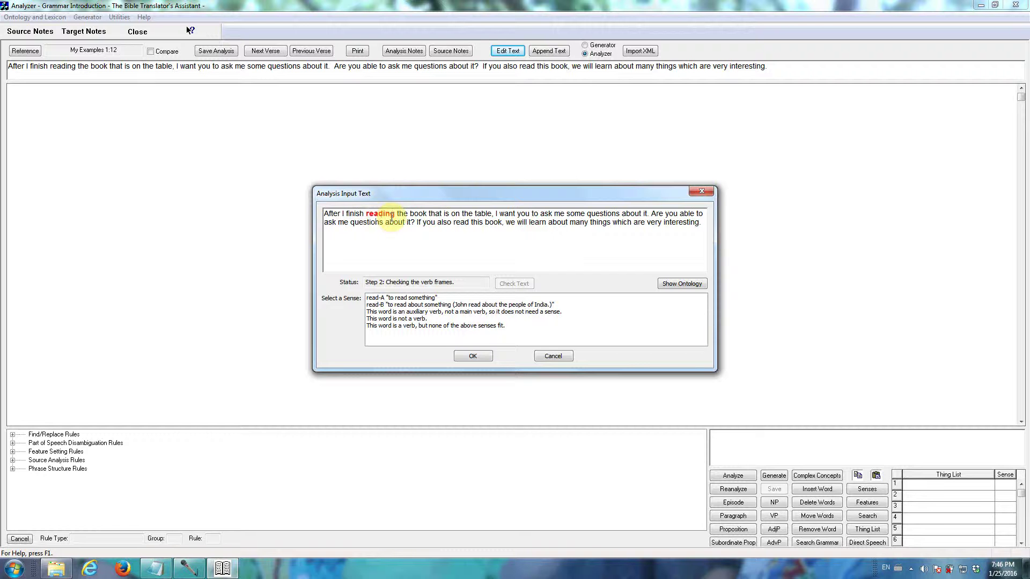
# Step: Assign sense A "to read something" to "reading" and the locative sense F to "is" in the first sentence
pyautogui.click(397, 299)
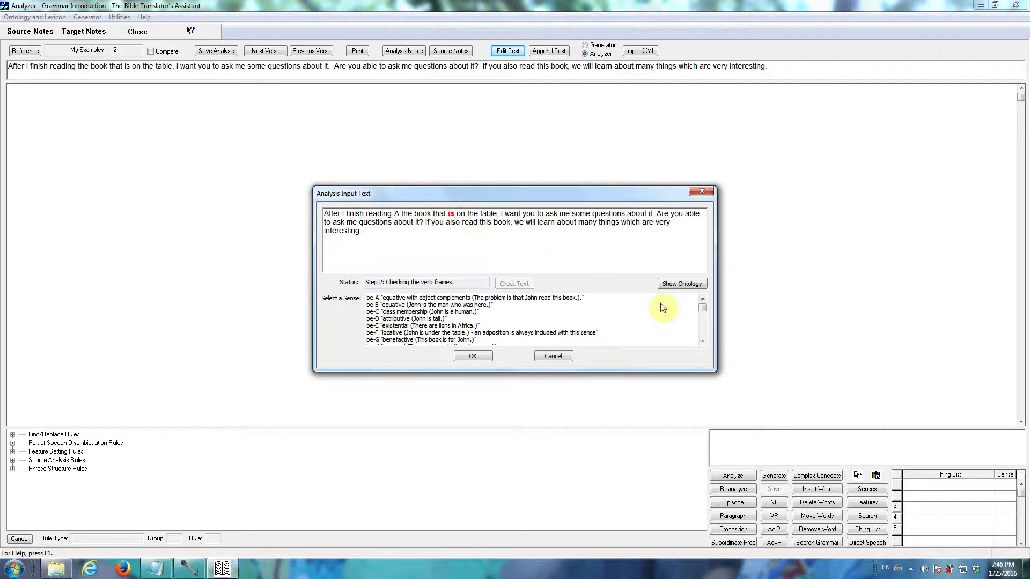
pyautogui.moveTo(705, 308)
pyautogui.mouseDown()
pyautogui.moveTo(704, 333)
pyautogui.moveTo(704, 308)
pyautogui.mouseUp()
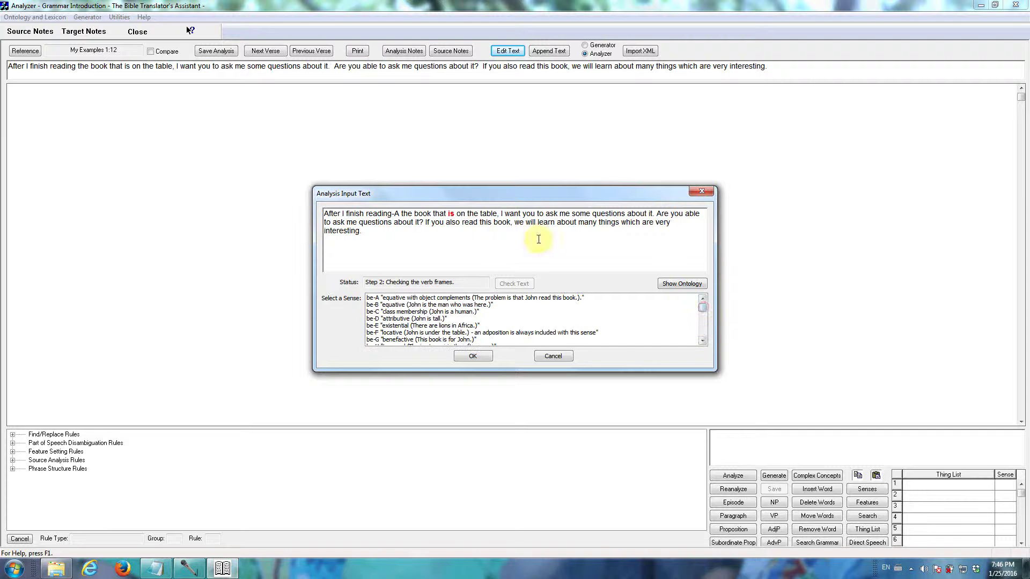
pyautogui.click(479, 215)
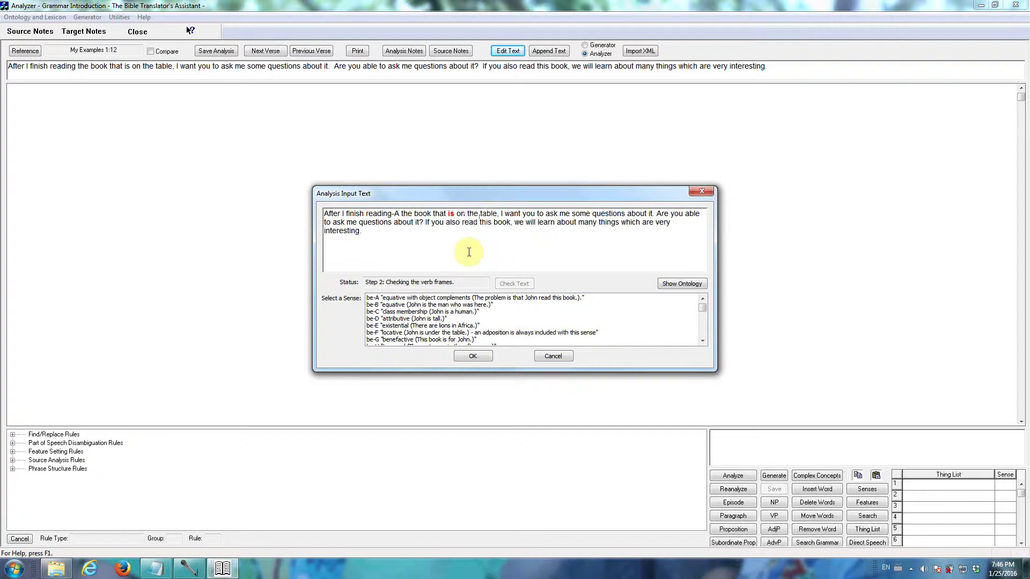
pyautogui.doubleClick(398, 332)
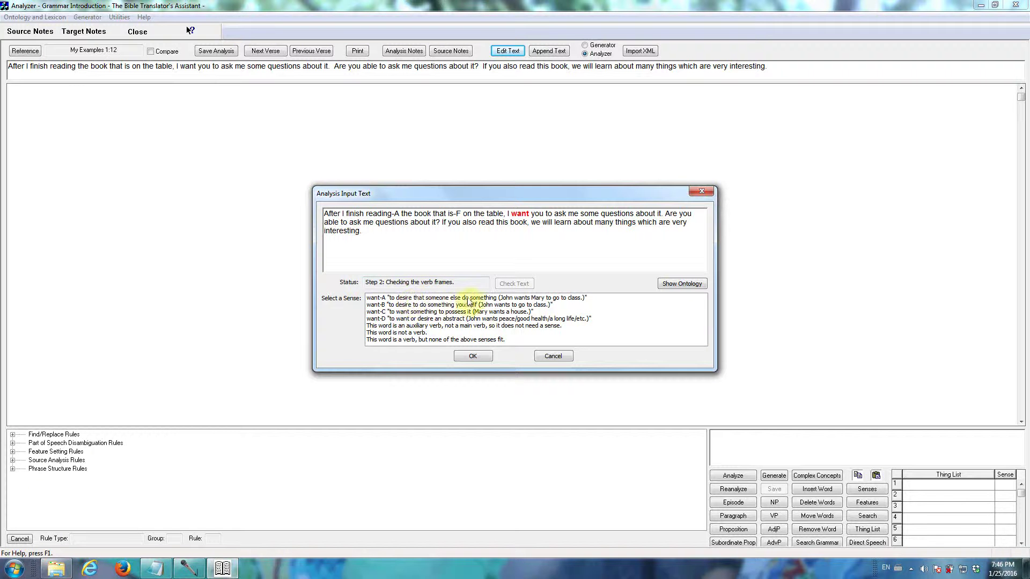
# Step: Give "want" sense A (desiring that someone else do something) and close its complement clause with ] after "some questions about it"
pyautogui.doubleClick(409, 298)
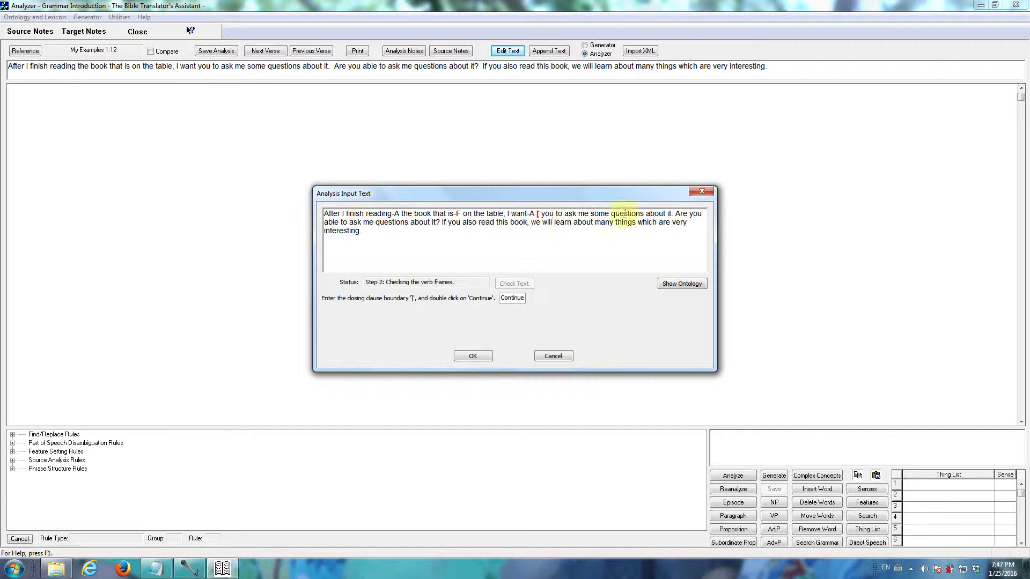
pyautogui.click(673, 214)
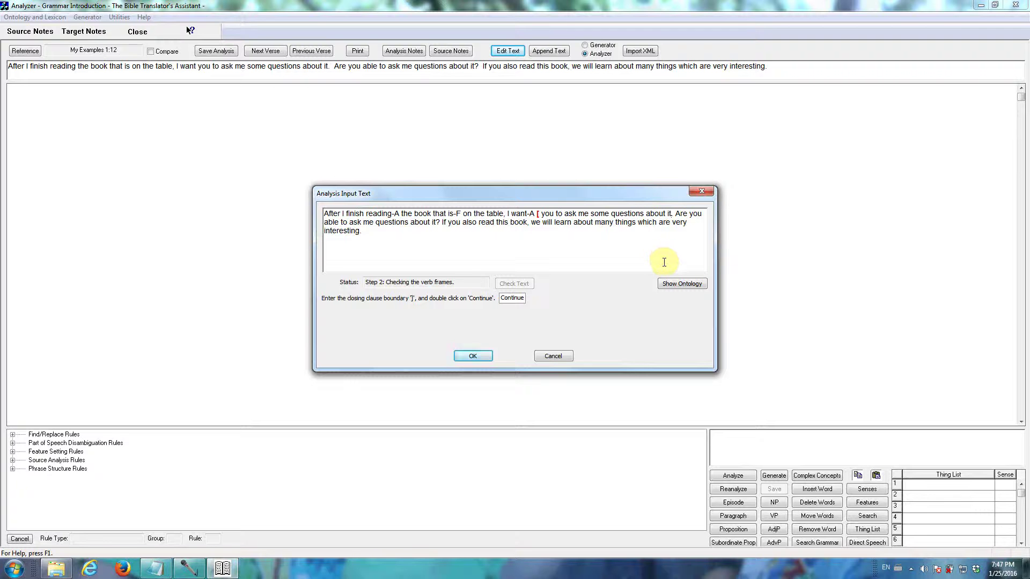
pyautogui.write(']')
pyautogui.doubleClick(512, 298)
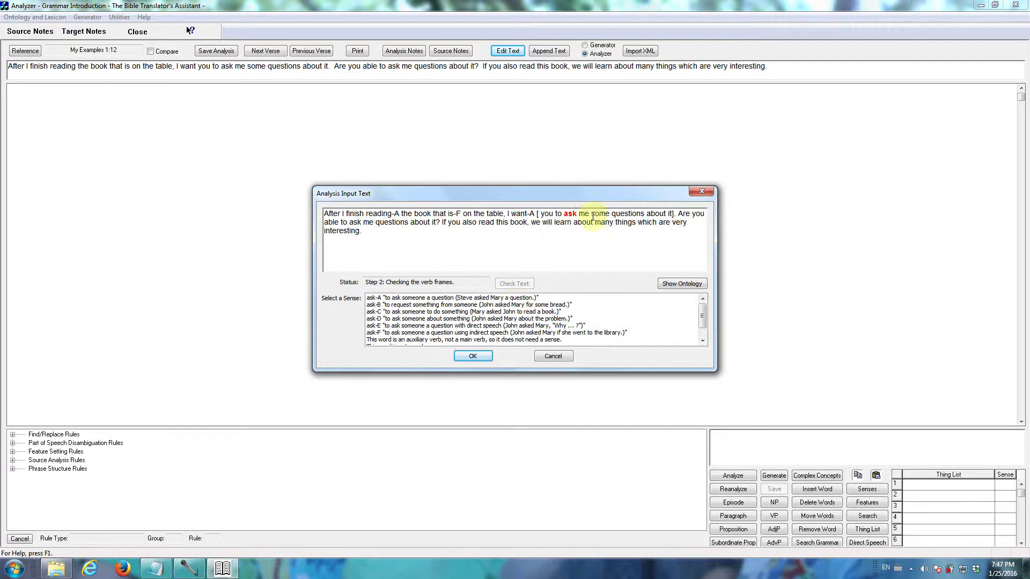
# Step: Assign sense A to both occurrences of "ask" and to "read", sense C to "learn", and attributive sense D to "are"
pyautogui.doubleClick(435, 300)
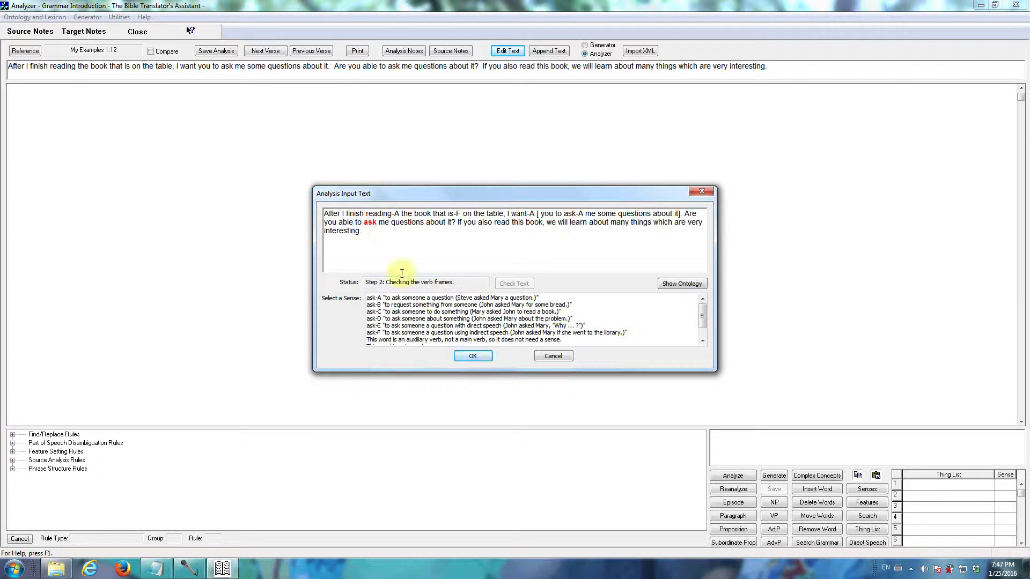
pyautogui.doubleClick(406, 299)
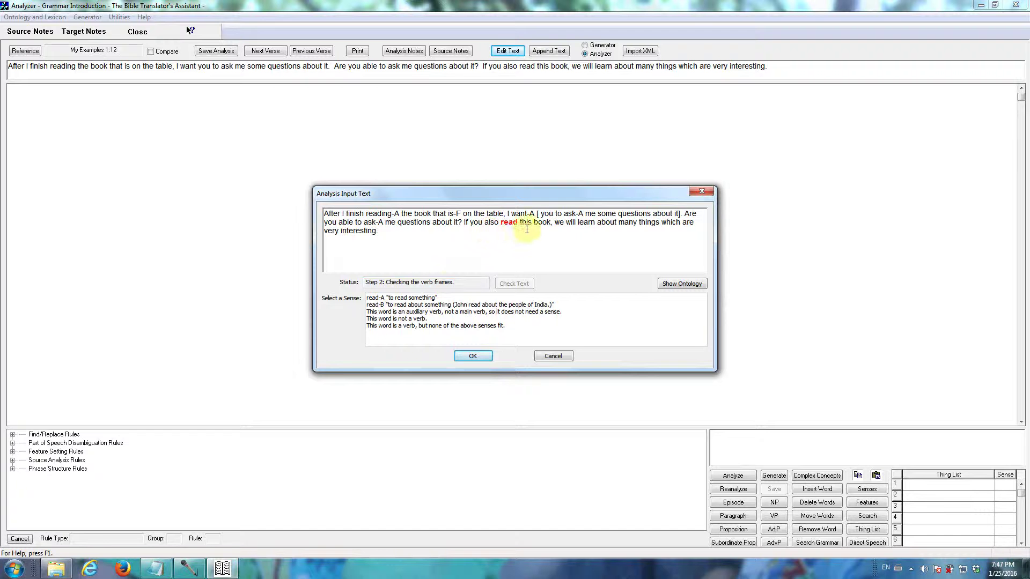
pyautogui.doubleClick(408, 298)
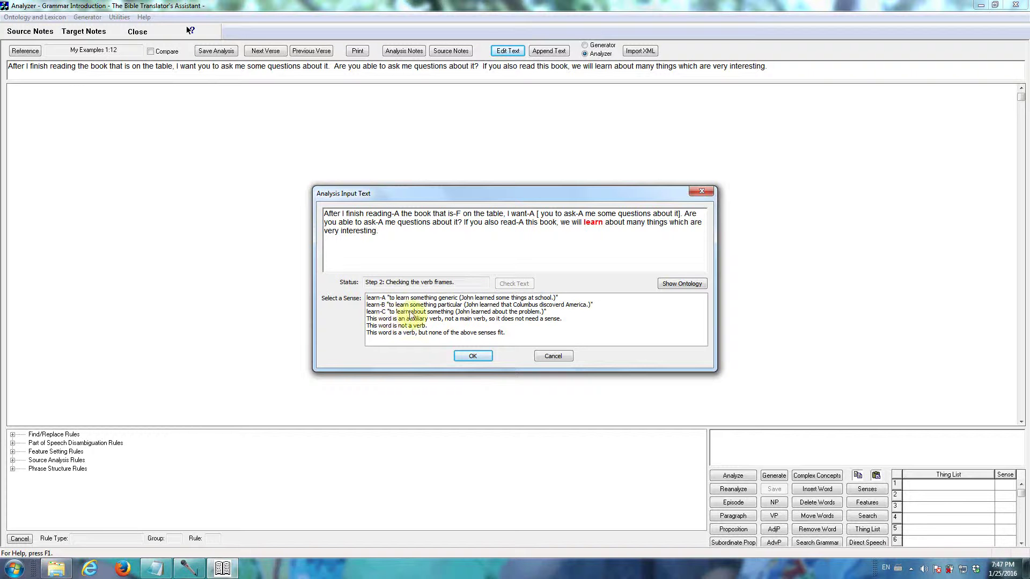
pyautogui.click(444, 312)
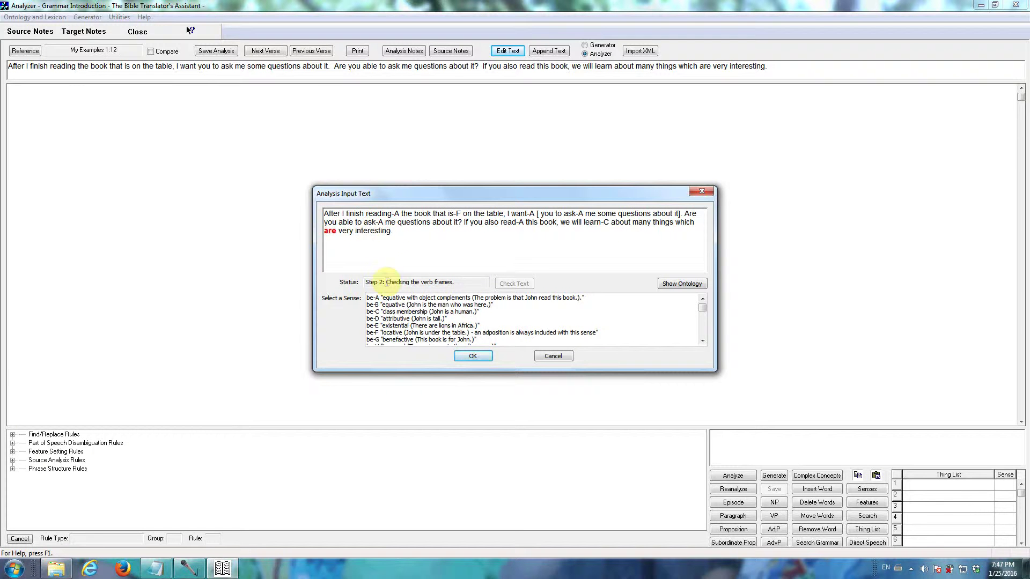
pyautogui.doubleClick(399, 319)
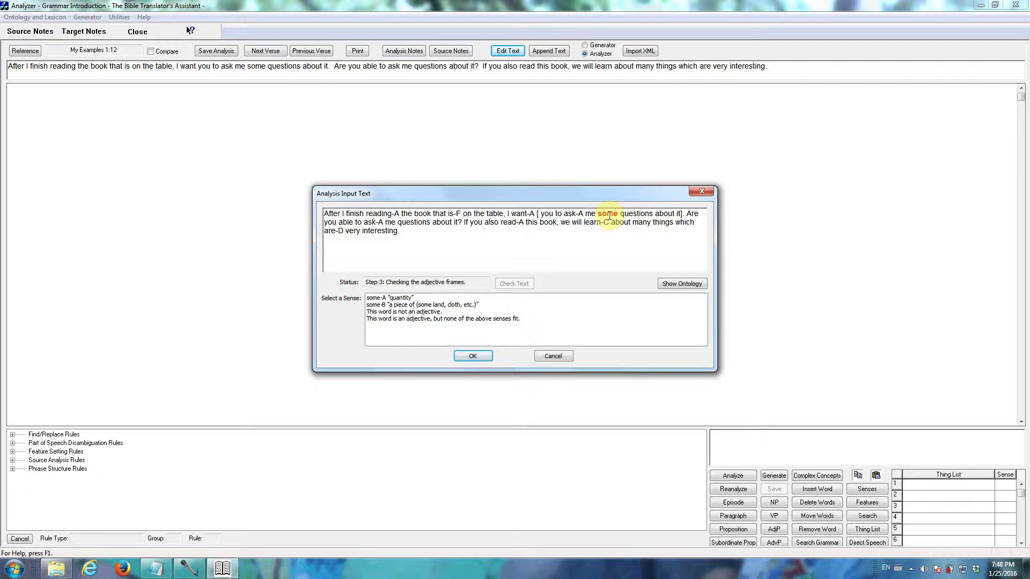
# Step: Mark "some" and the first "about" as not adjectives, and give "able" sense A, closing its clause with ] before the question mark
pyautogui.click(399, 314)
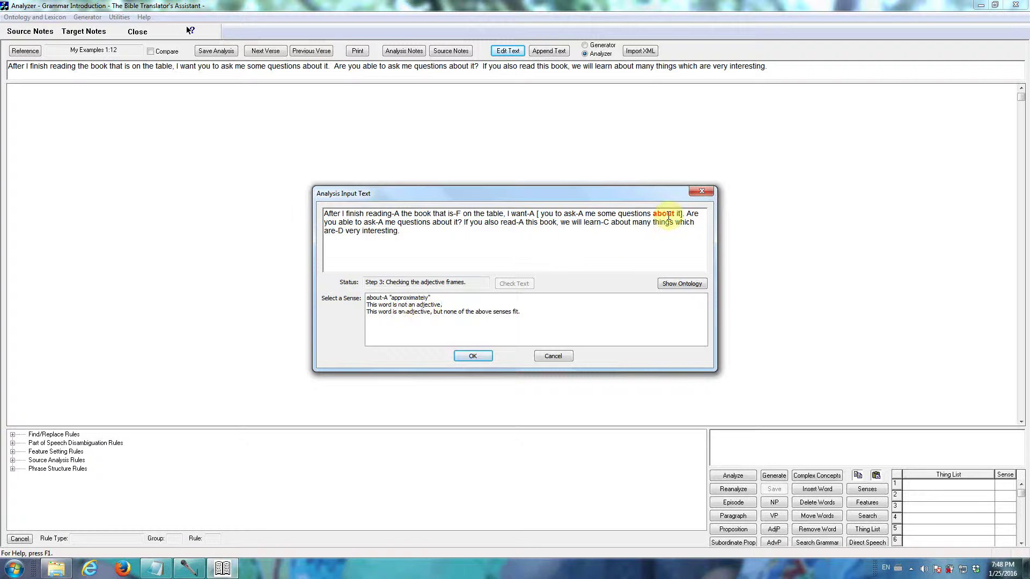
pyautogui.click(399, 307)
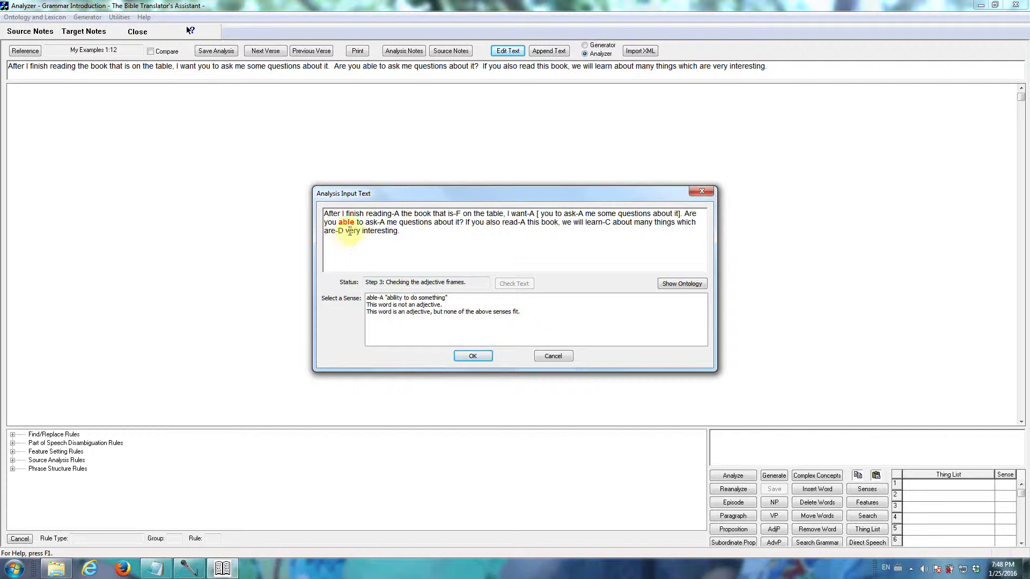
pyautogui.doubleClick(393, 298)
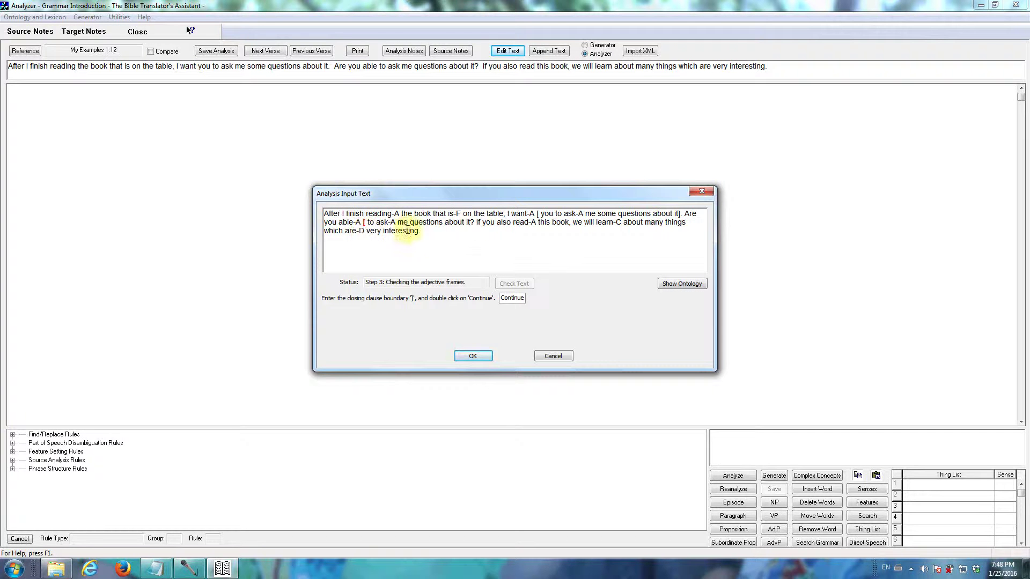
pyautogui.click(468, 222)
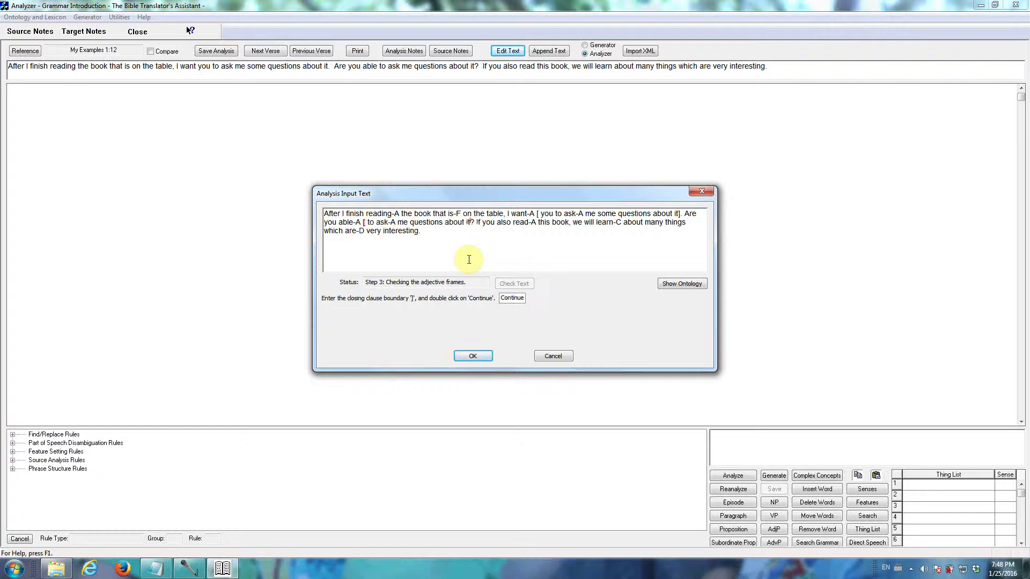
pyautogui.write(']')
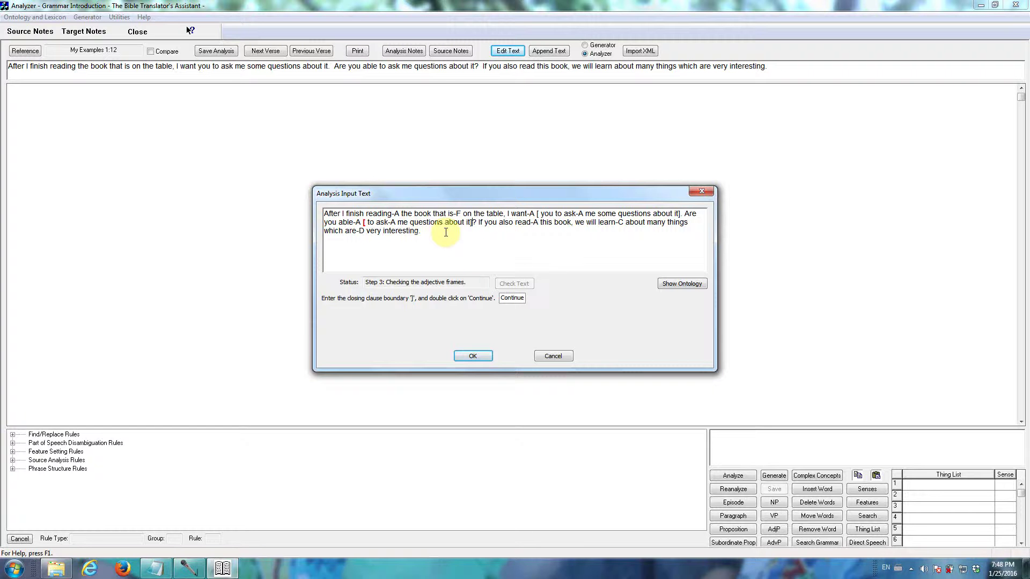
pyautogui.doubleClick(513, 299)
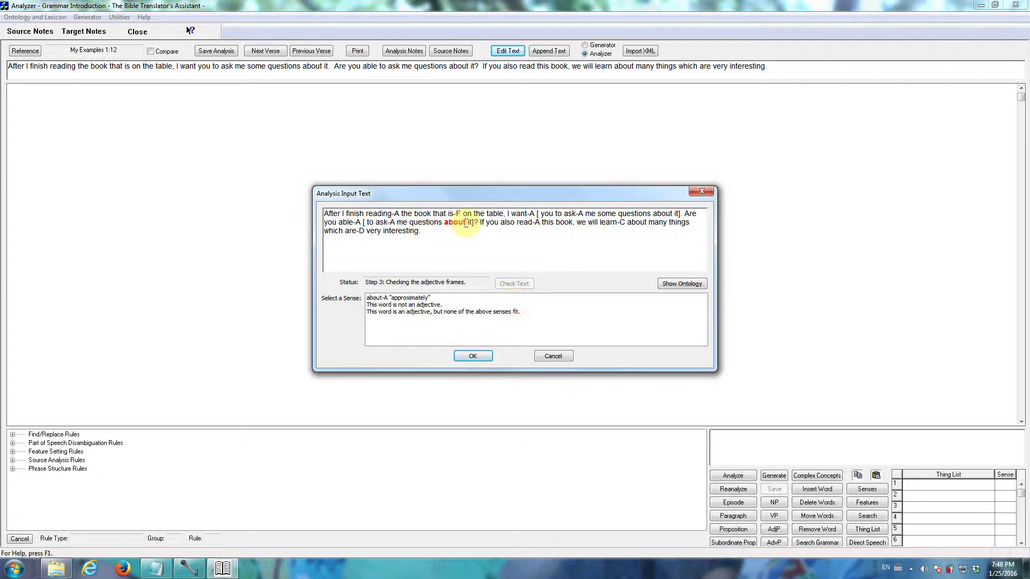
# Step: Mark the two remaining occurrences of "about" as not adjectives, and assign sense A to "many" and "interesting"
pyautogui.click(400, 305)
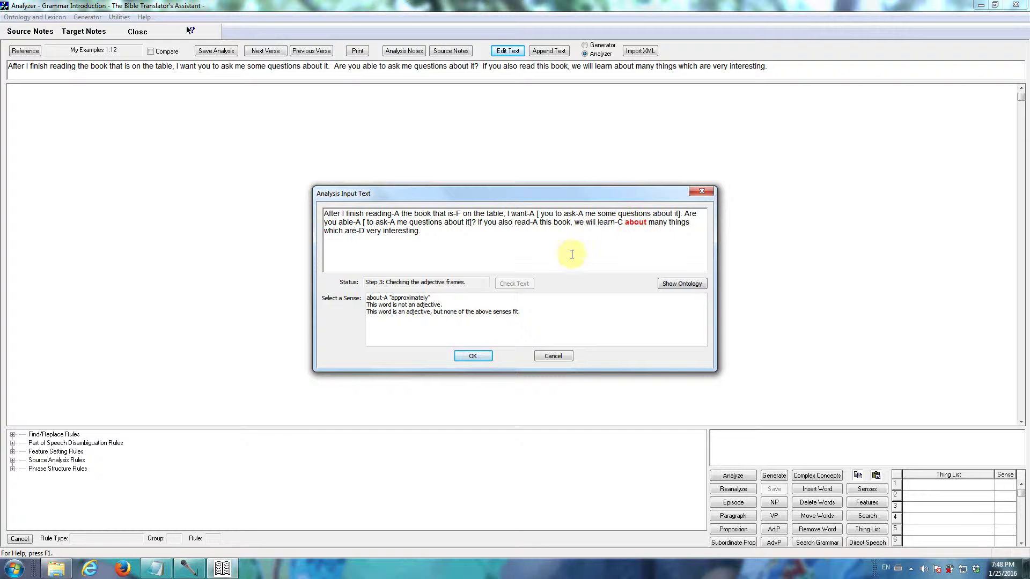
pyautogui.click(408, 305)
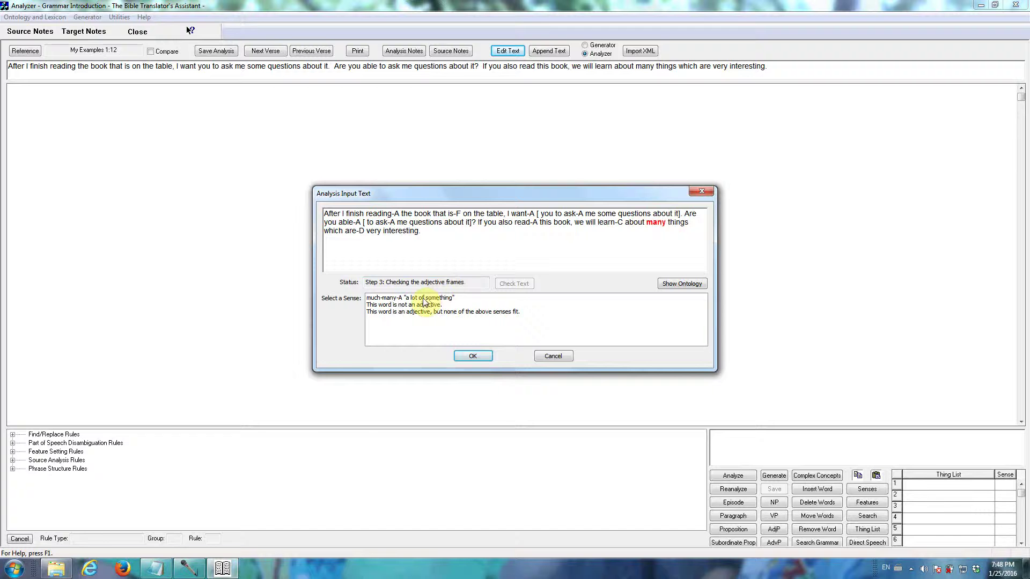
pyautogui.click(425, 299)
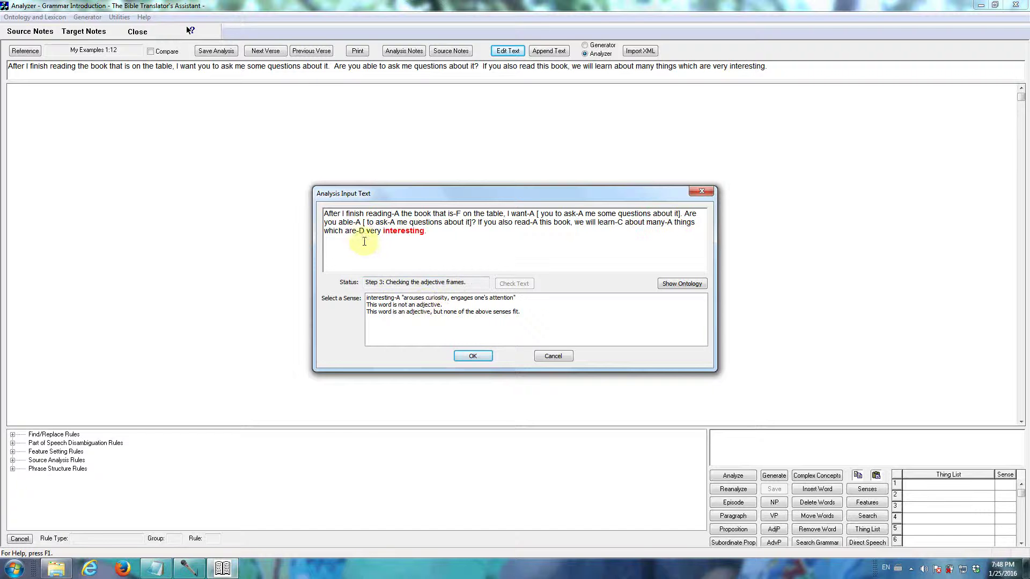
pyautogui.click(409, 298)
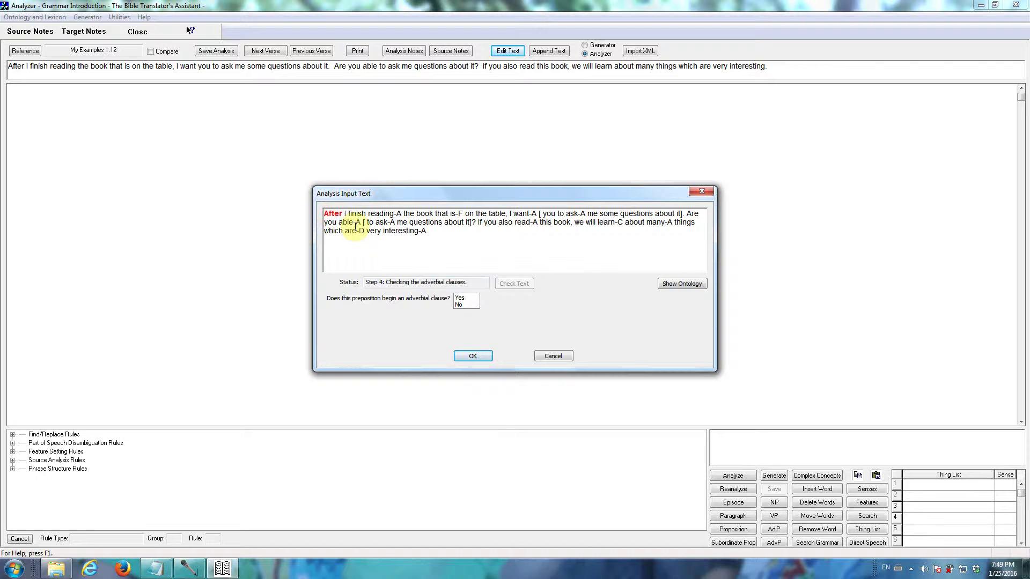
# Step: Confirm that "After" begins an adverbial clause and close the clause with ] after "on the table,"
pyautogui.doubleClick(460, 298)
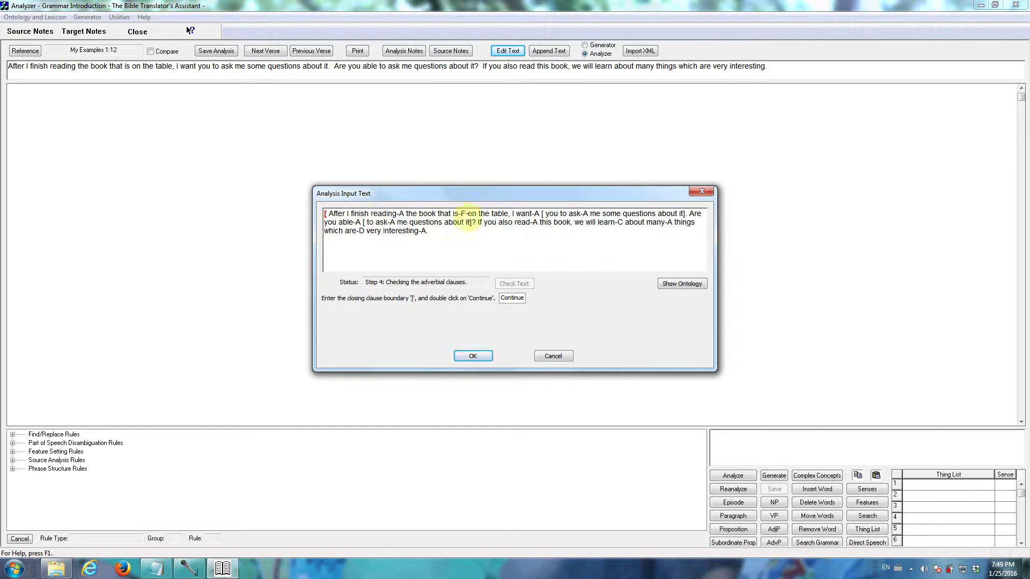
pyautogui.click(509, 215)
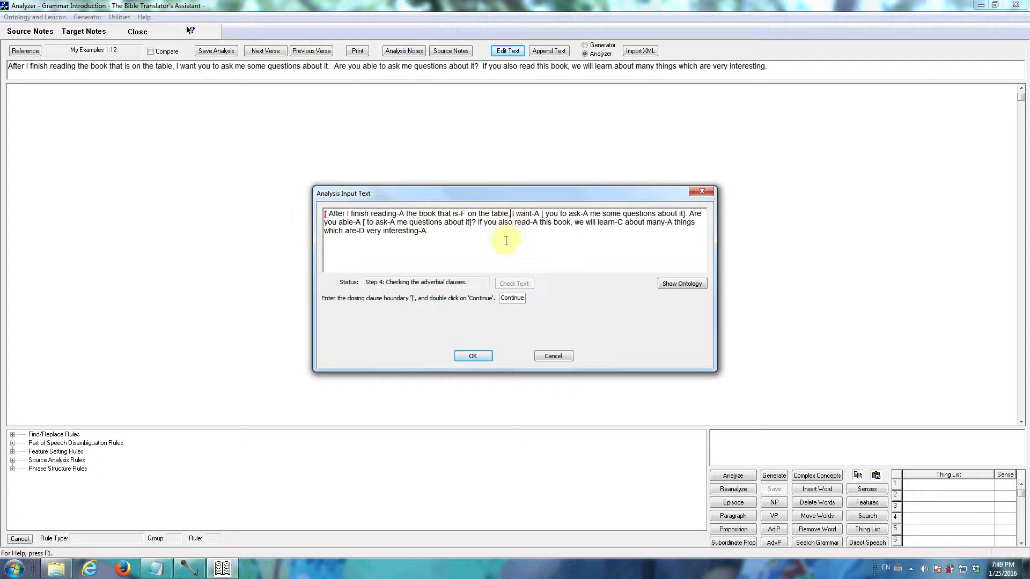
pyautogui.write(']')
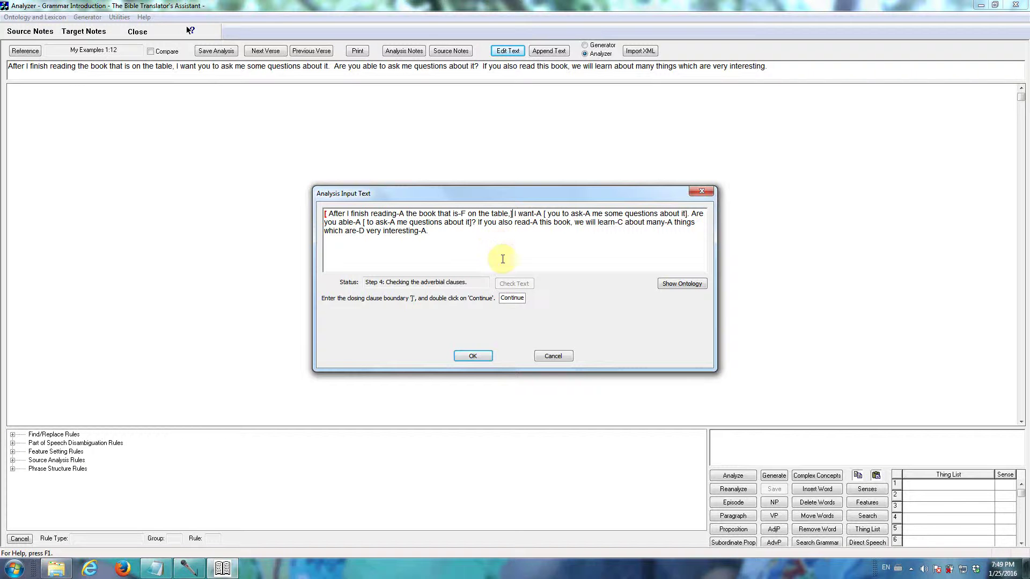
pyautogui.doubleClick(511, 300)
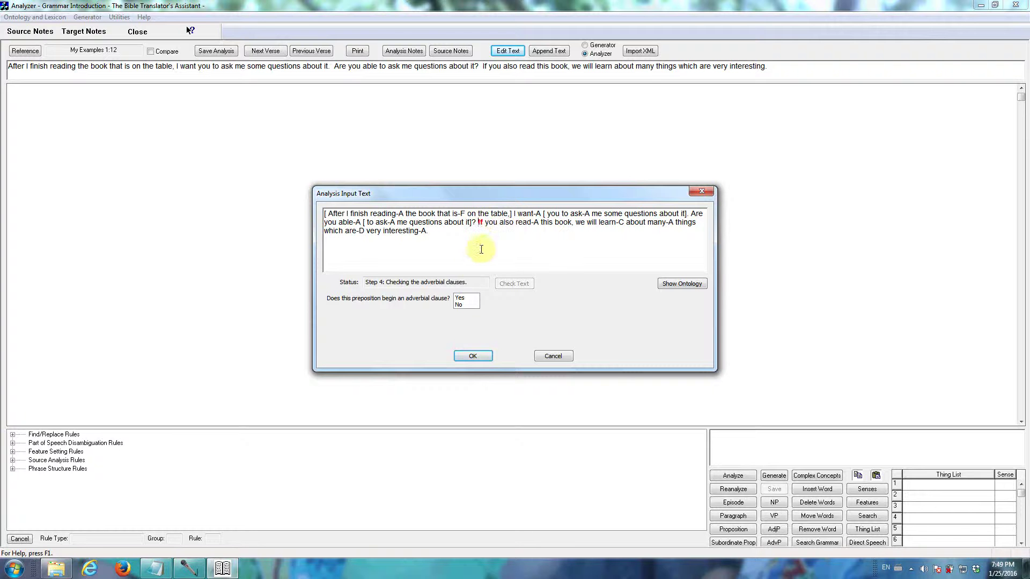
# Step: Confirm that "If" begins an adverbial clause and close the clause with ] after "this book,"
pyautogui.click(461, 298)
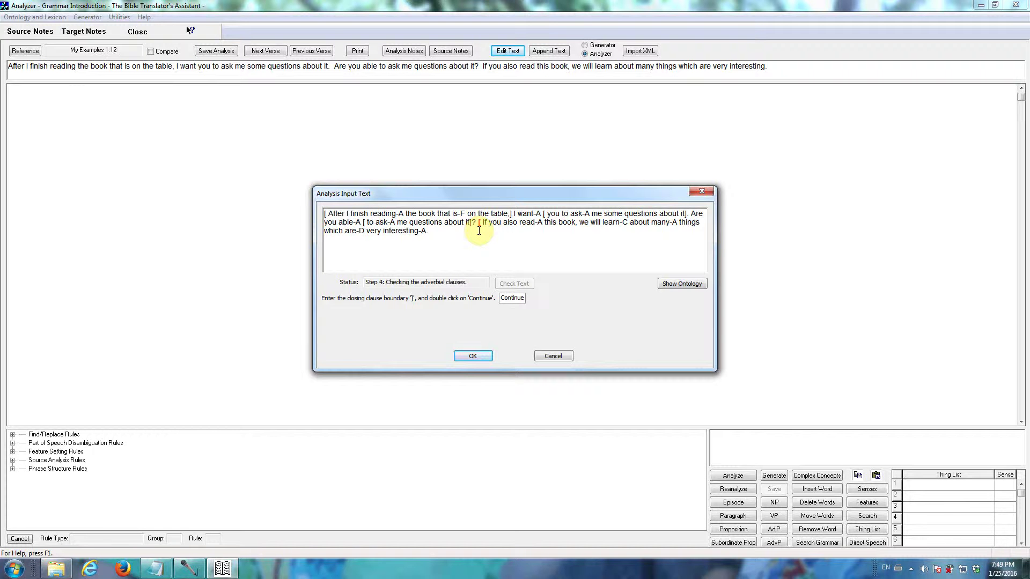
pyautogui.click(576, 225)
pyautogui.write(']')
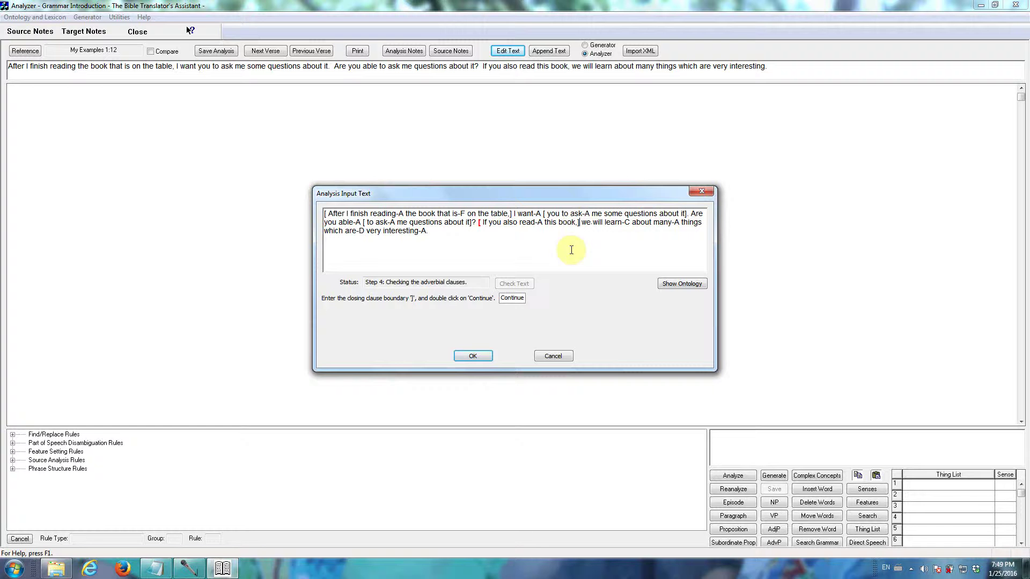
pyautogui.doubleClick(511, 300)
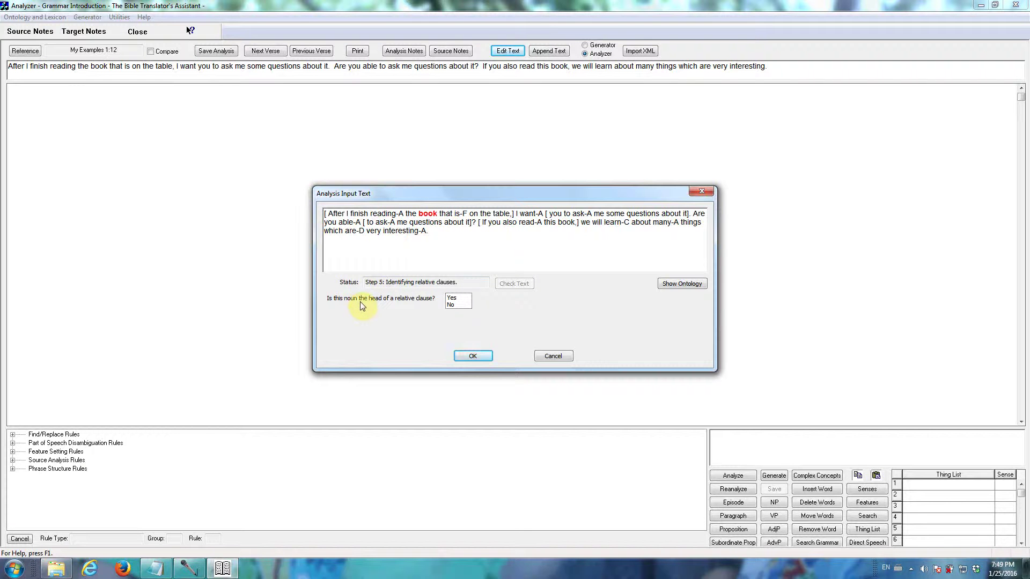
# Step: Confirm that "book" heads a relative clause and close the clause with ] after "on the table"
pyautogui.click(451, 299)
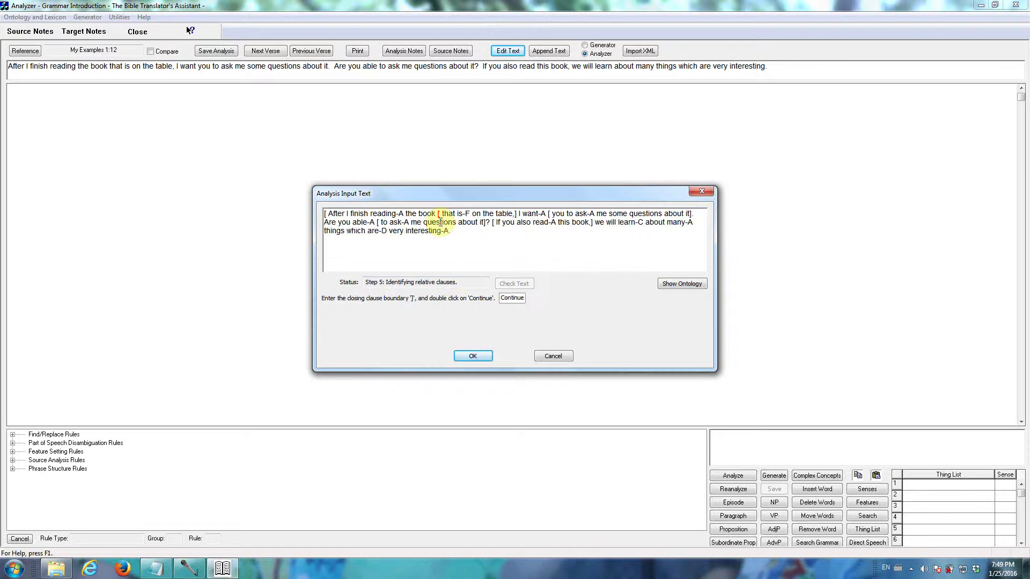
pyautogui.click(513, 215)
pyautogui.write(']')
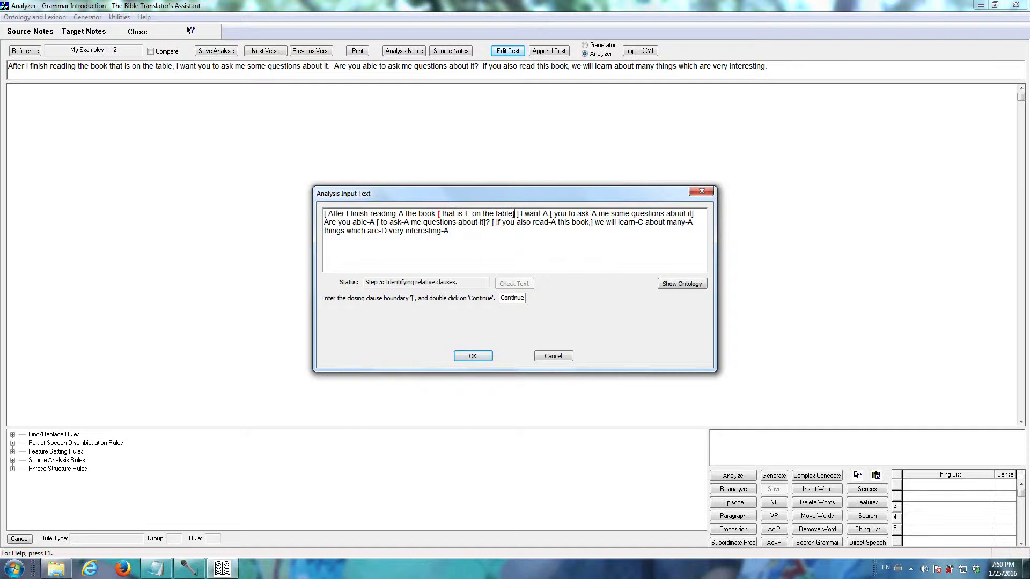
pyautogui.doubleClick(513, 298)
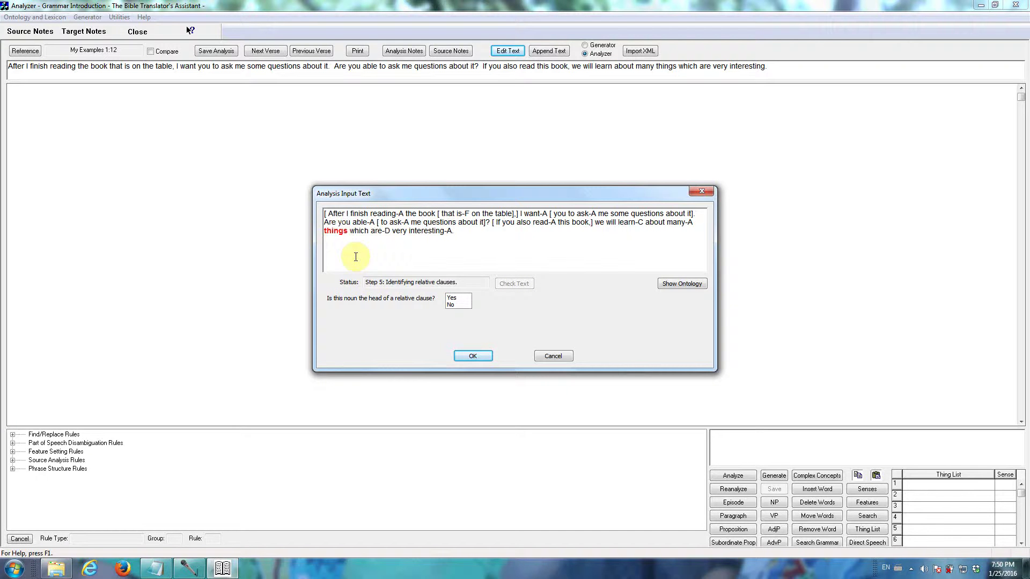
# Step: Confirm that "things" heads a relative clause and close the clause with ] after "interesting-A"
pyautogui.click(454, 299)
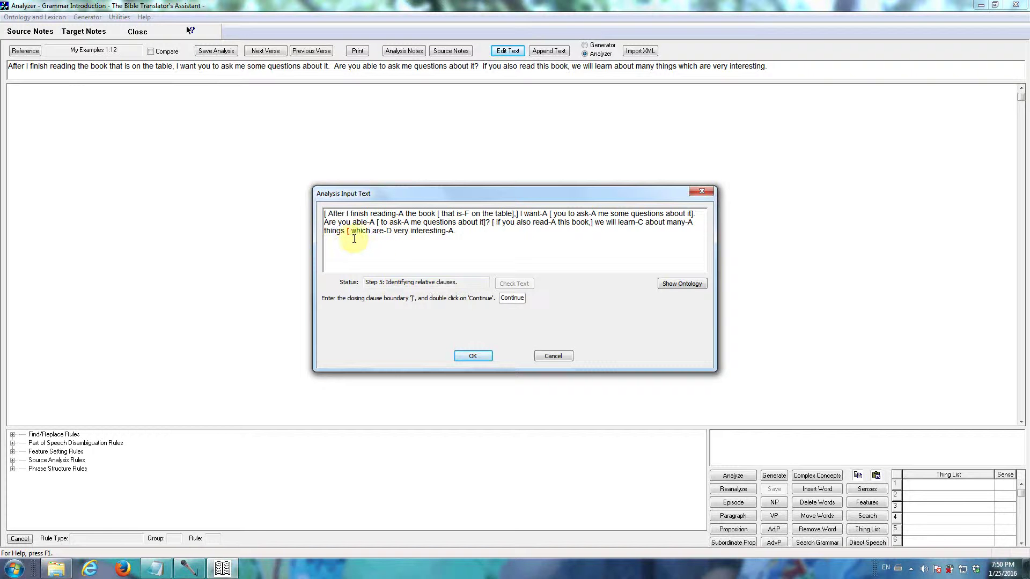
pyautogui.click(452, 231)
pyautogui.write(']')
pyautogui.doubleClick(512, 301)
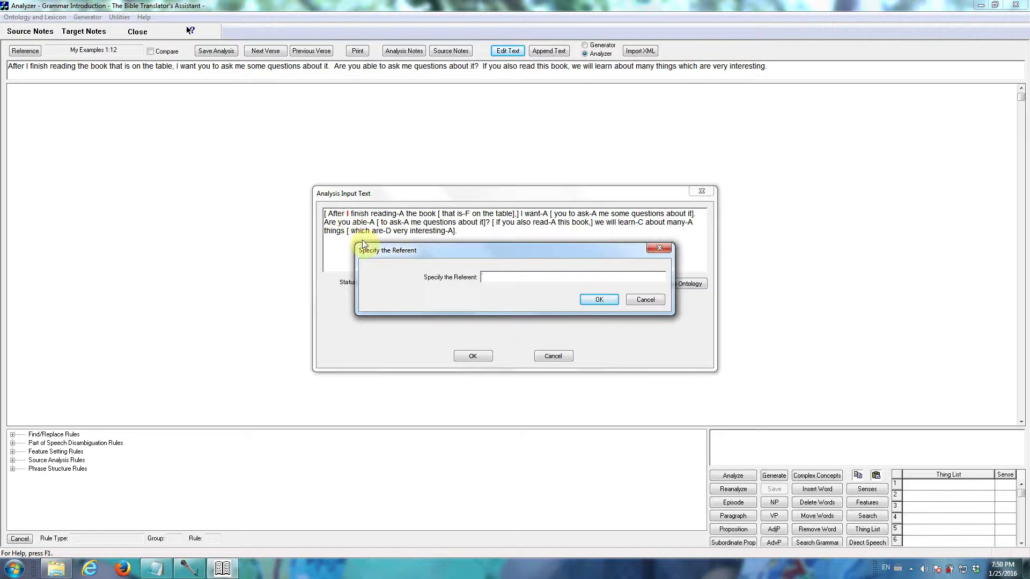
# Step: Specify the first sentence's referents: the speaker's name for both "I" and "me", the listener's name for "you", and book for "it"
pyautogui.write('John')
pyautogui.press('Return')
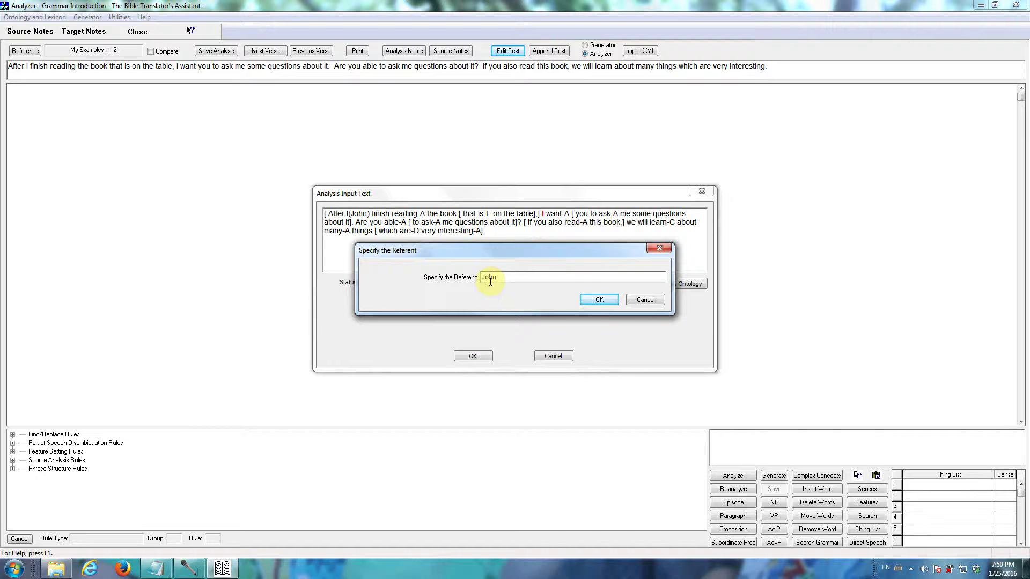
pyautogui.click(601, 300)
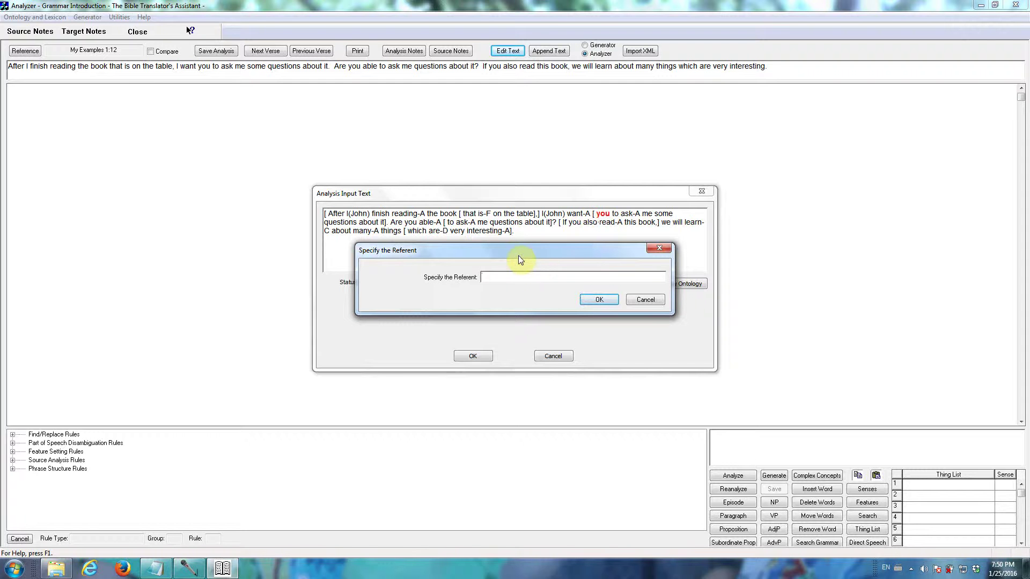
pyautogui.write('Mary')
pyautogui.press('Return')
pyautogui.write('John')
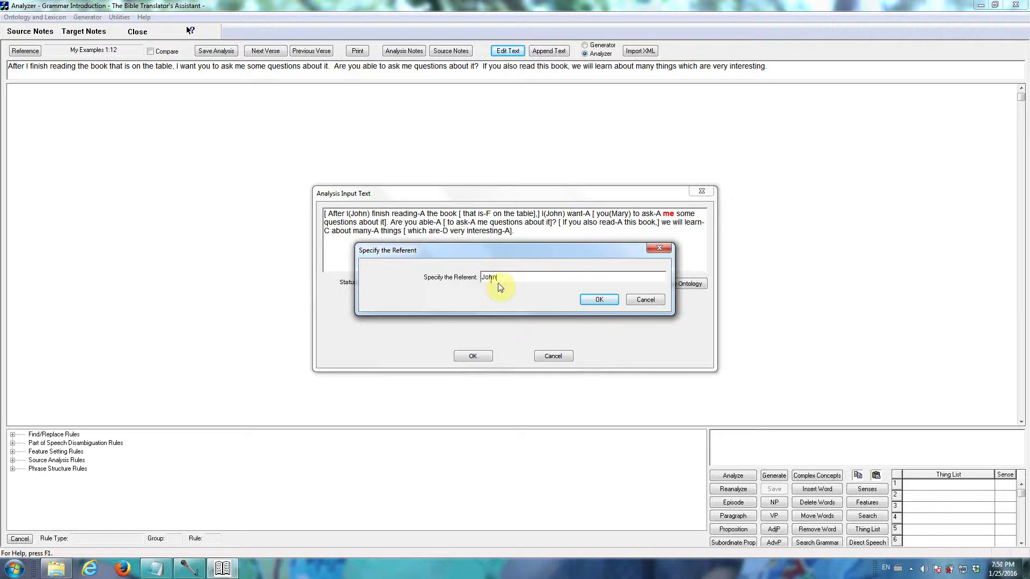
pyautogui.click(599, 300)
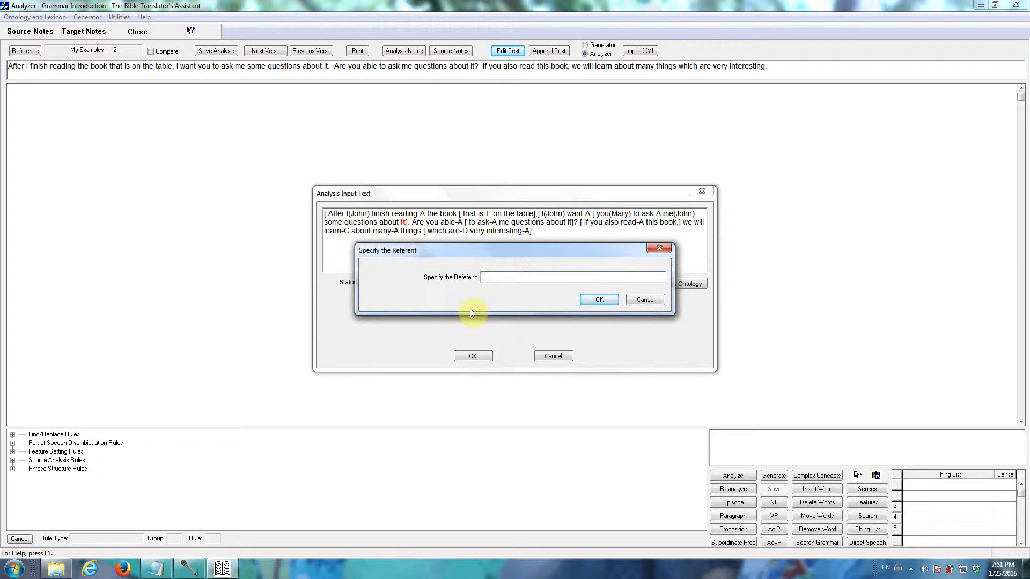
pyautogui.write('book')
pyautogui.press('Return')
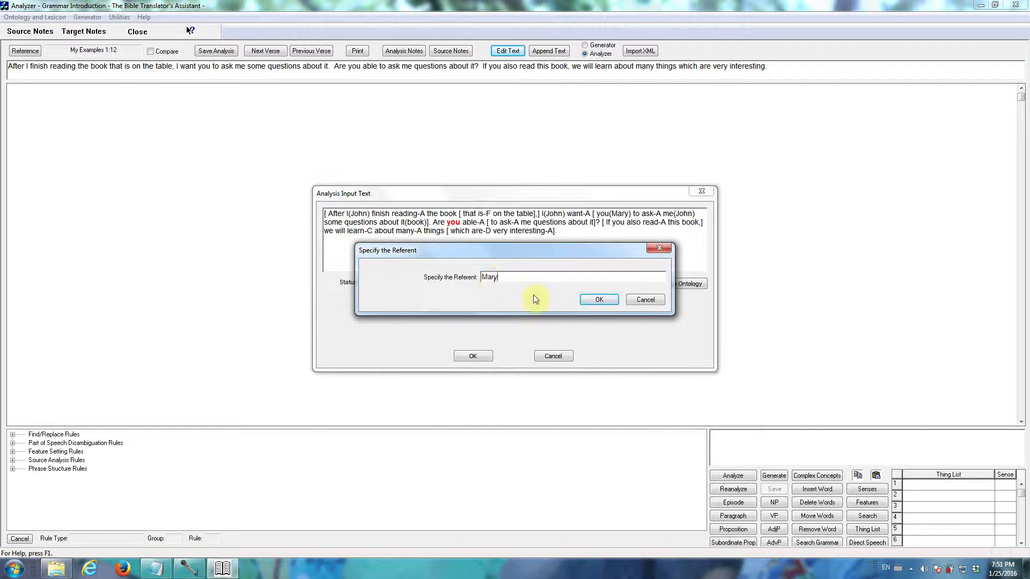
# Step: Specify the second sentence's referents: the listener's name for "you", the speaker's name for "me", and book for "it"
pyautogui.click(596, 299)
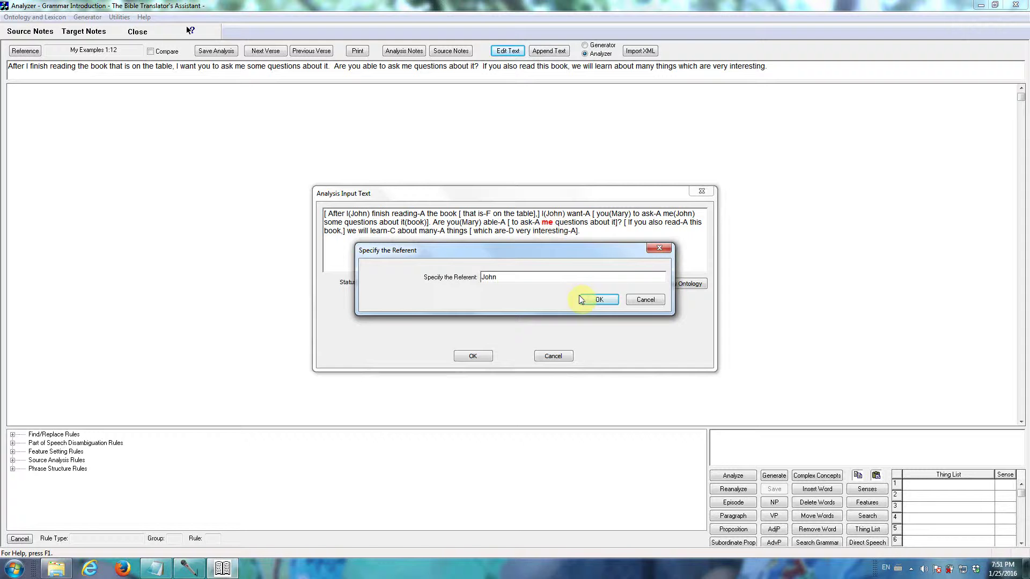
pyautogui.click(597, 299)
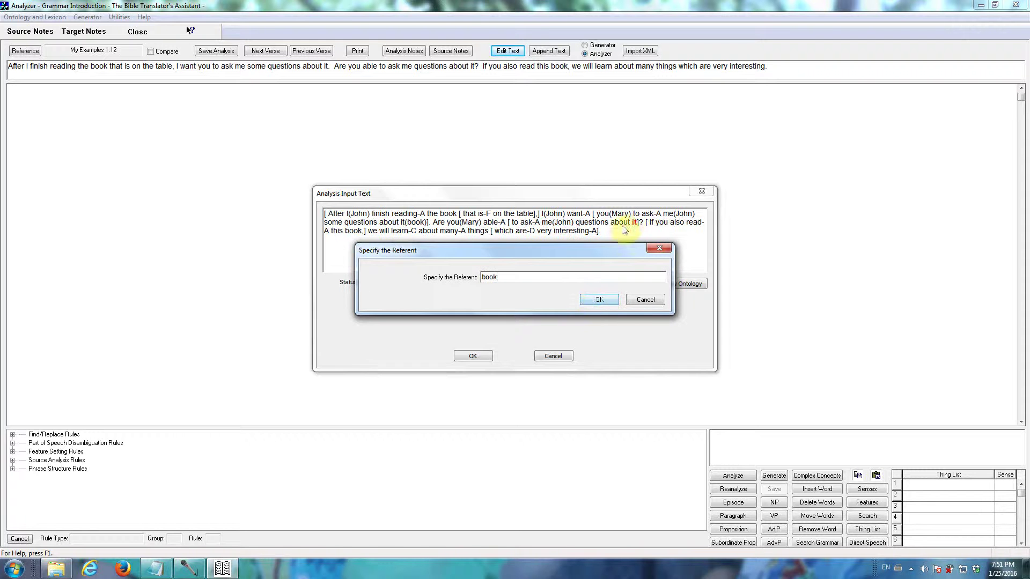
pyautogui.click(600, 300)
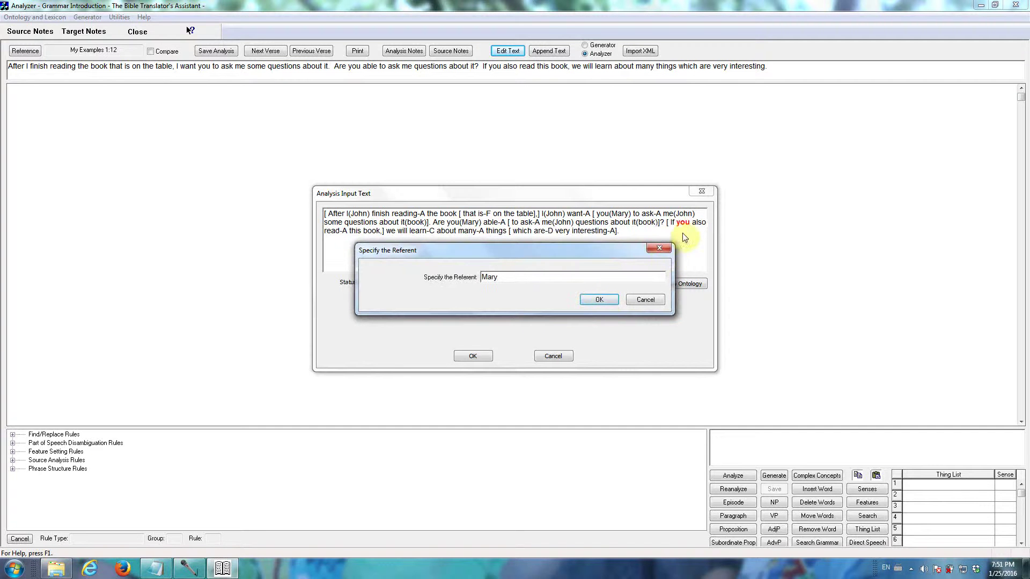
# Step: Give the last sentence's "you" the listener's name and "we" the speaker's name, then accept the text without further subordinate clauses
pyautogui.click(598, 300)
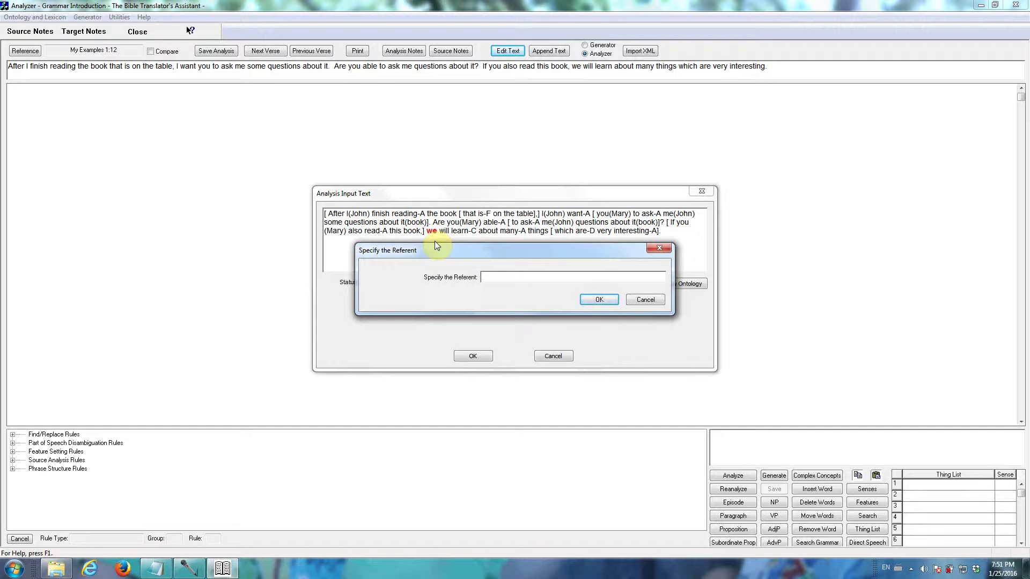
pyautogui.write('John')
pyautogui.click(590, 301)
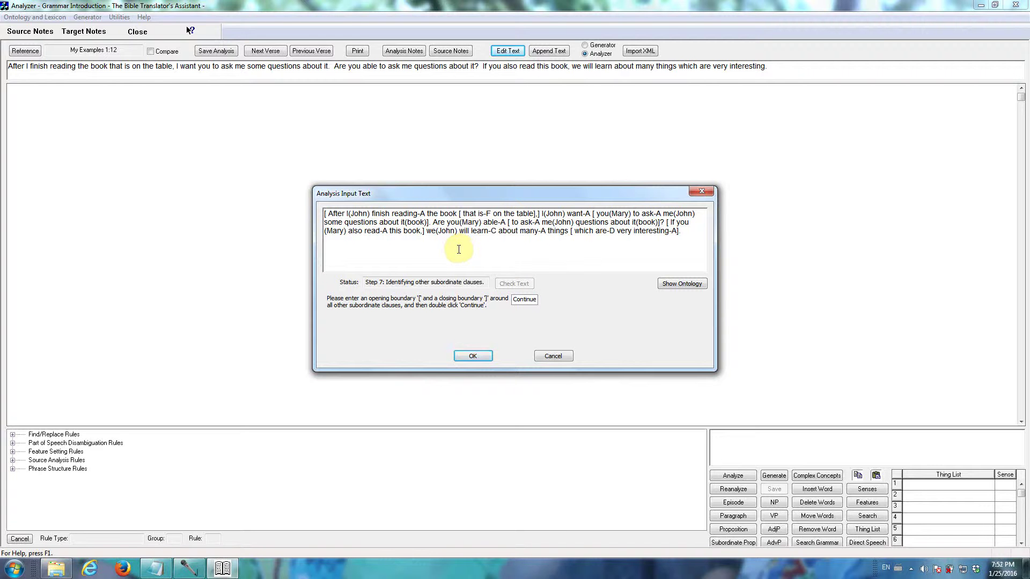
pyautogui.doubleClick(525, 301)
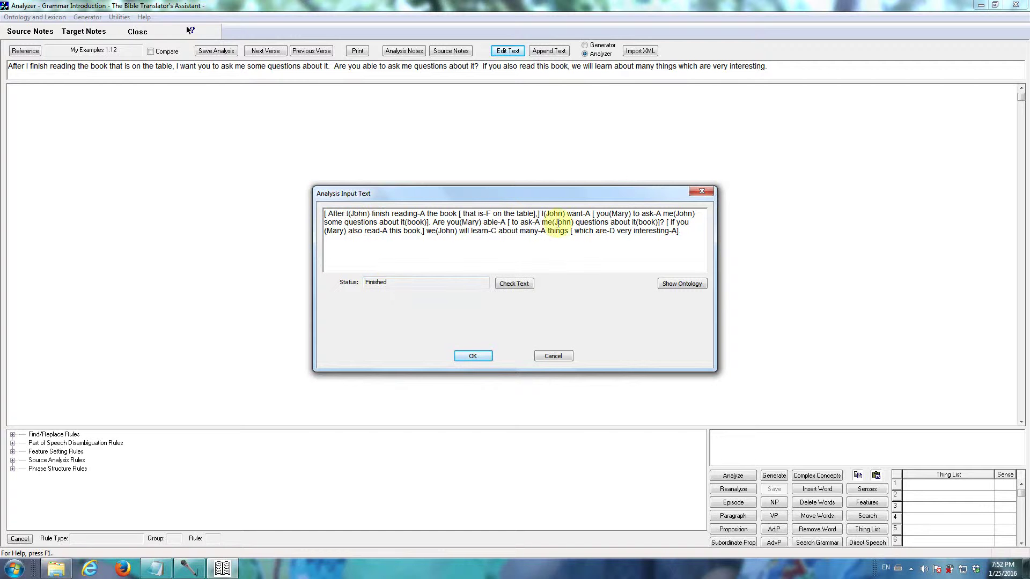
pyautogui.click(472, 356)
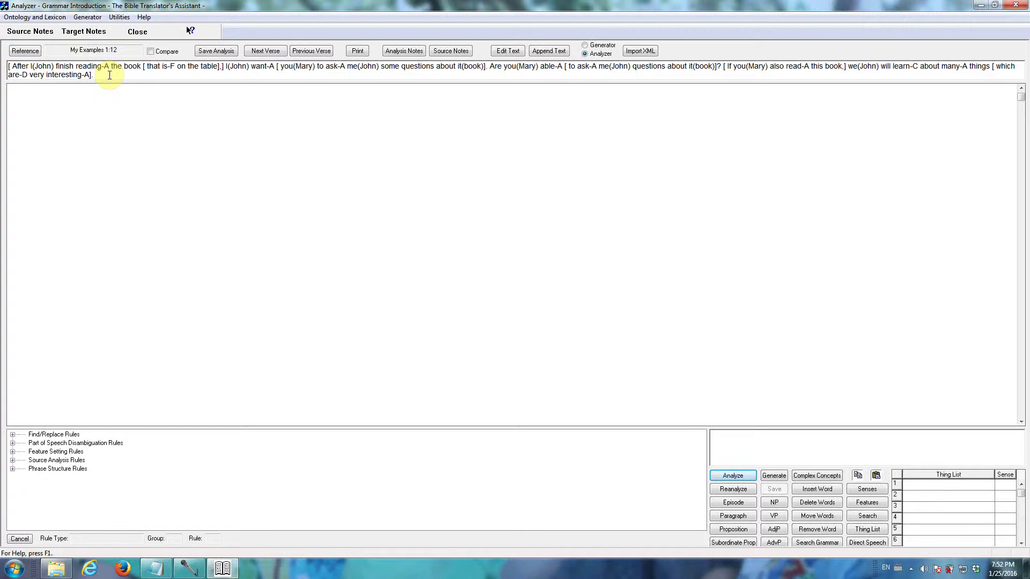
# Step: Start exporting the revised Easy English text, with Grammar Introduction as the source text
pyautogui.click(120, 17)
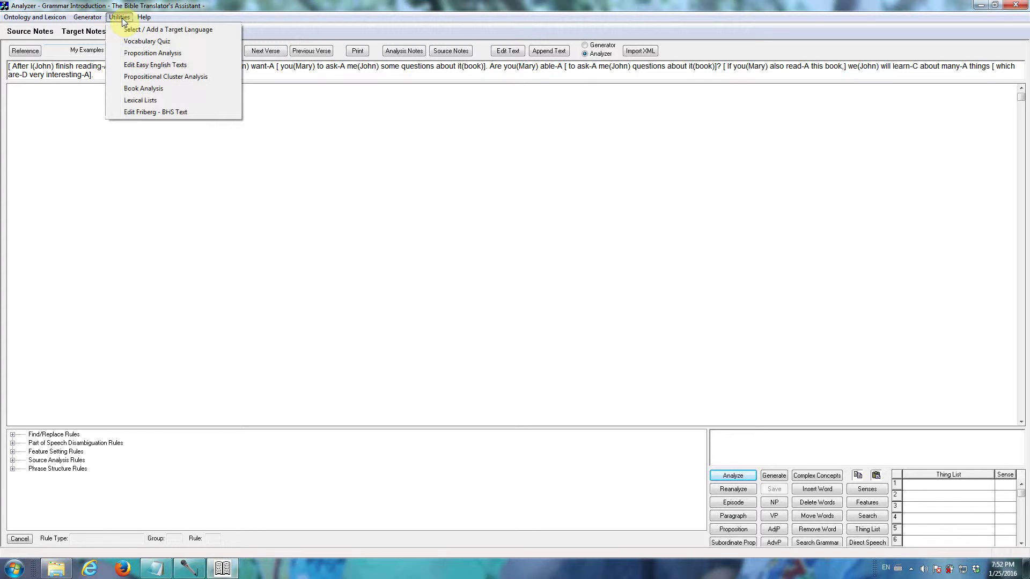
pyautogui.click(138, 70)
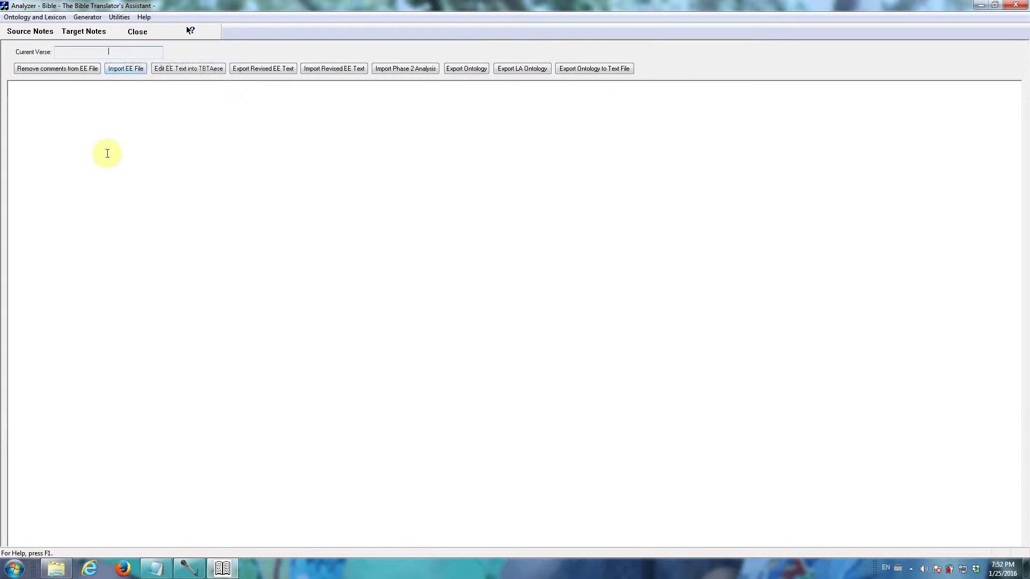
pyautogui.click(262, 70)
pyautogui.click(498, 222)
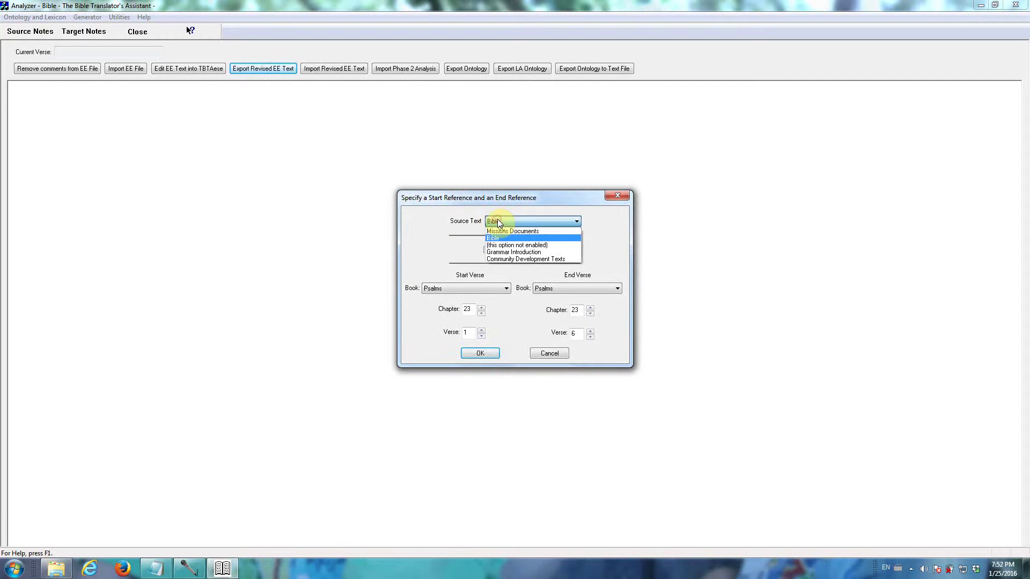
pyautogui.click(507, 251)
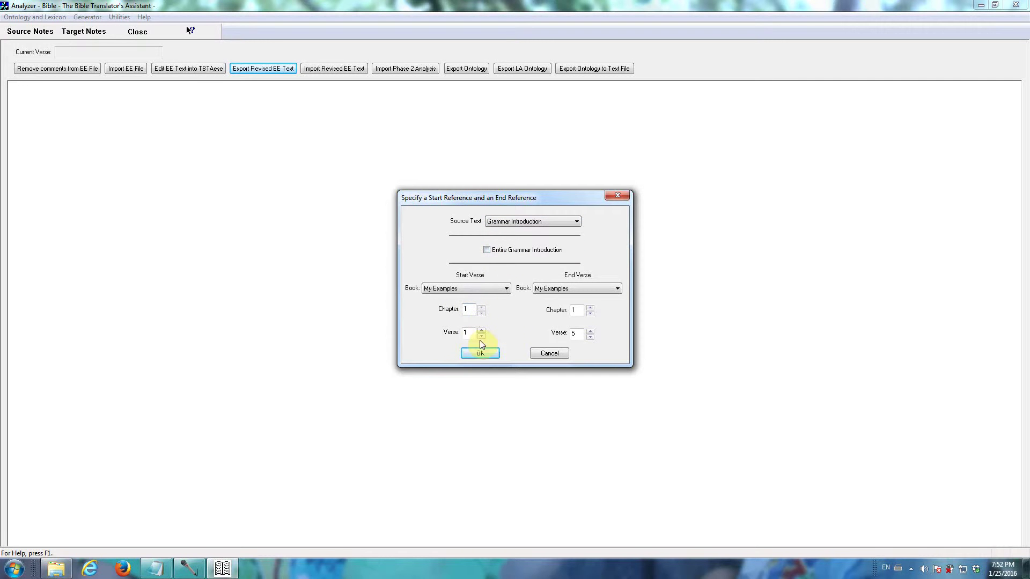
# Step: Limit the export to verse 12 of My Examples chapter 1 and save it as a text file named Examples
pyautogui.doubleClick(466, 333)
pyautogui.write('12')
pyautogui.doubleClick(575, 334)
pyautogui.write('1')
pyautogui.click(486, 354)
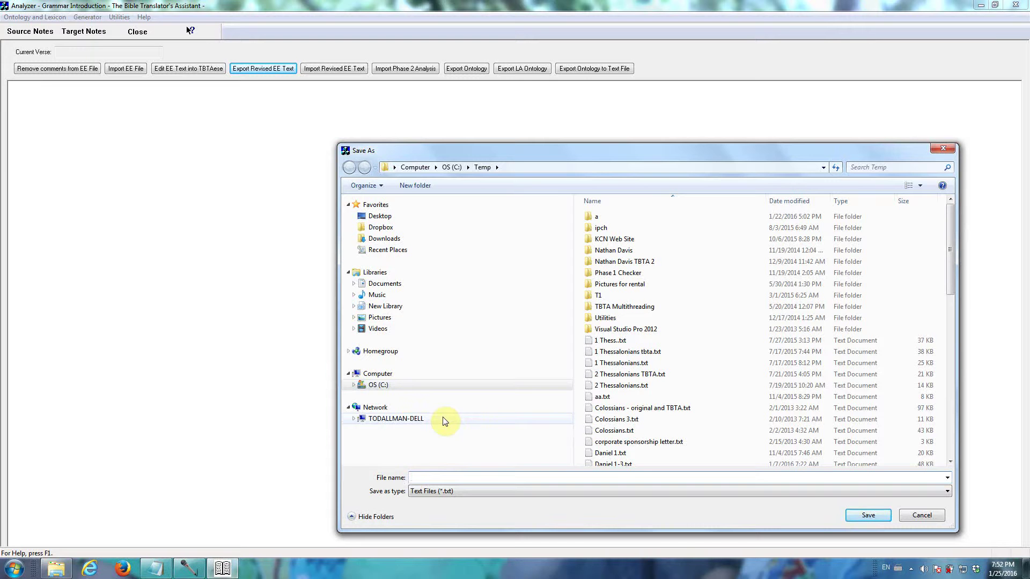
pyautogui.write('Examples')
pyautogui.press('Return')
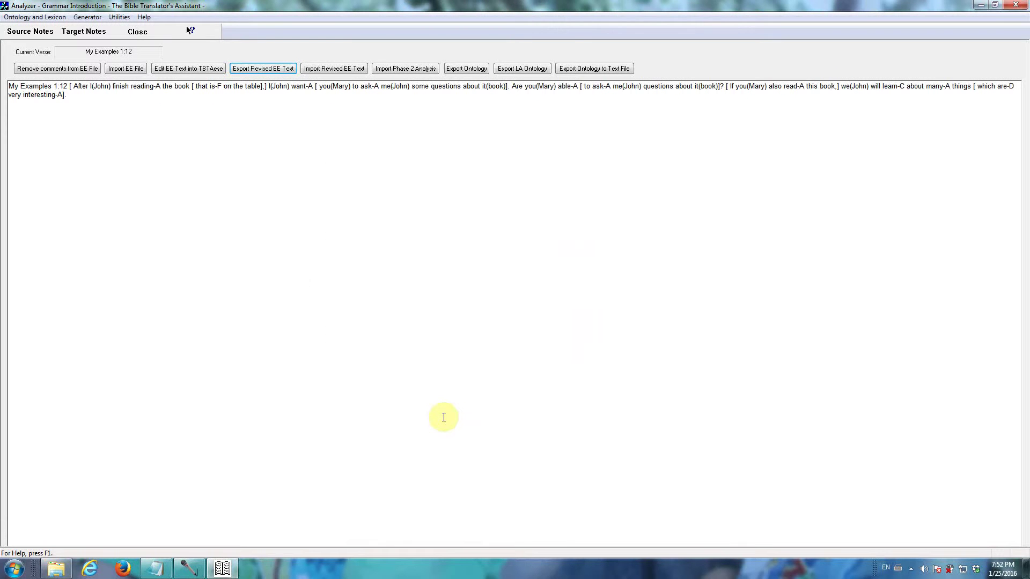